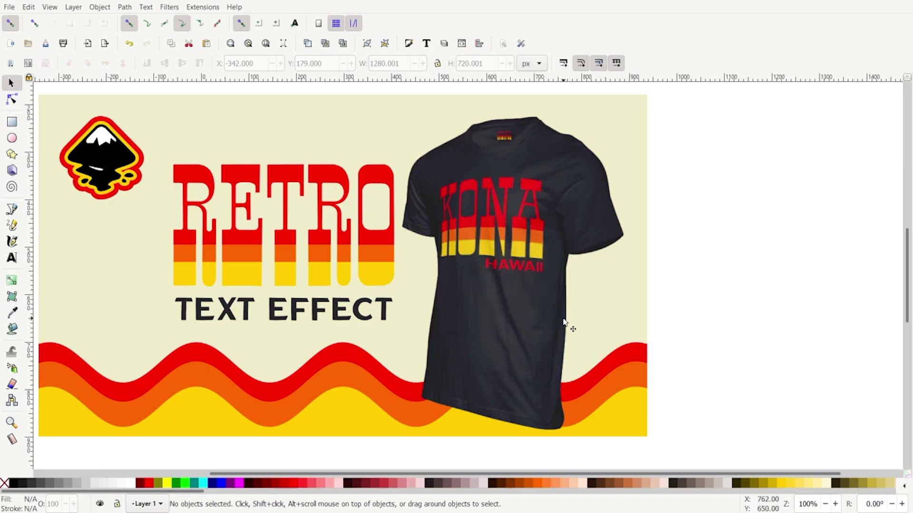
Type RETRO on a blank area of the canvas and scale it to about 800 px wide
{"action": "scroll", "coordinate": [563, 322], "scroll_direction": "down", "scroll_amount": 1}
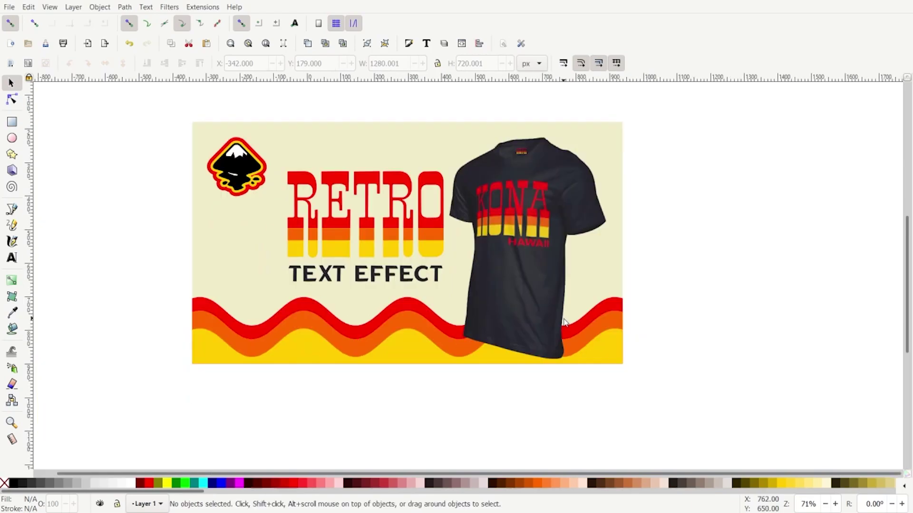
{"action": "scroll", "coordinate": [564, 322], "scroll_direction": "down", "scroll_amount": 3}
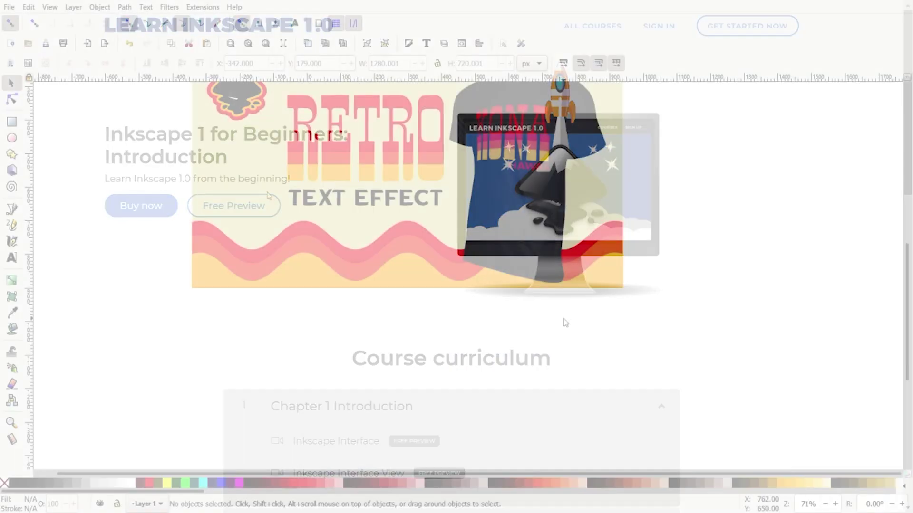
{"action": "scroll", "coordinate": [565, 323], "scroll_direction": "down", "scroll_amount": 5}
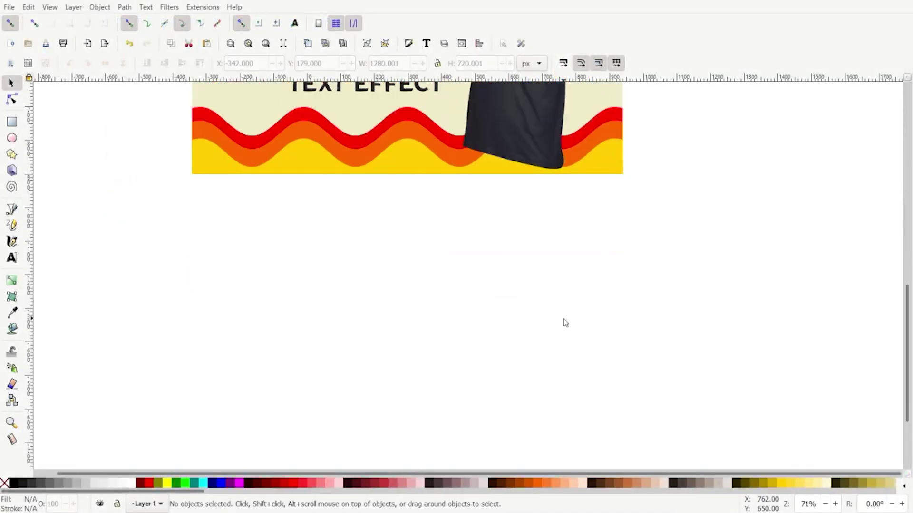
{"action": "scroll", "coordinate": [558, 321], "scroll_direction": "down", "scroll_amount": 5}
{"action": "scroll", "coordinate": [364, 250], "scroll_direction": "up", "scroll_amount": 3}
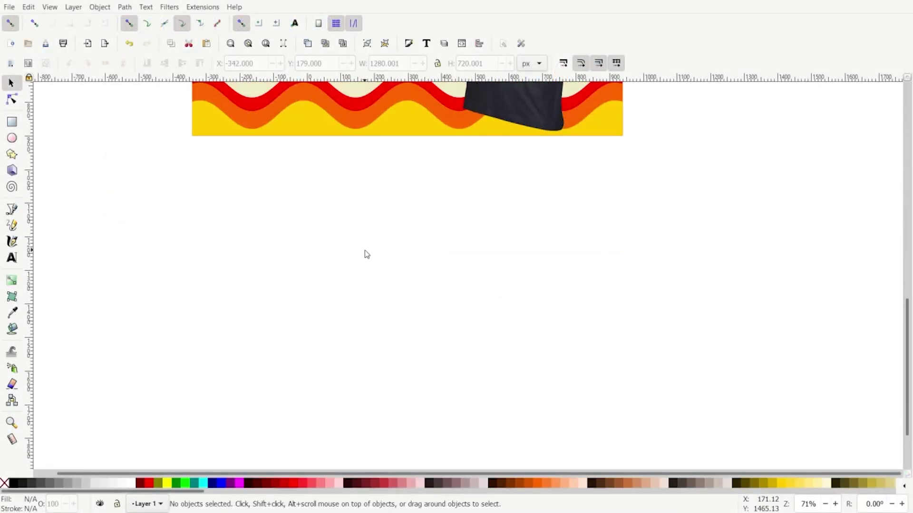
{"action": "scroll", "coordinate": [365, 250], "scroll_direction": "down", "scroll_amount": 5}
{"action": "left_click", "coordinate": [12, 258]}
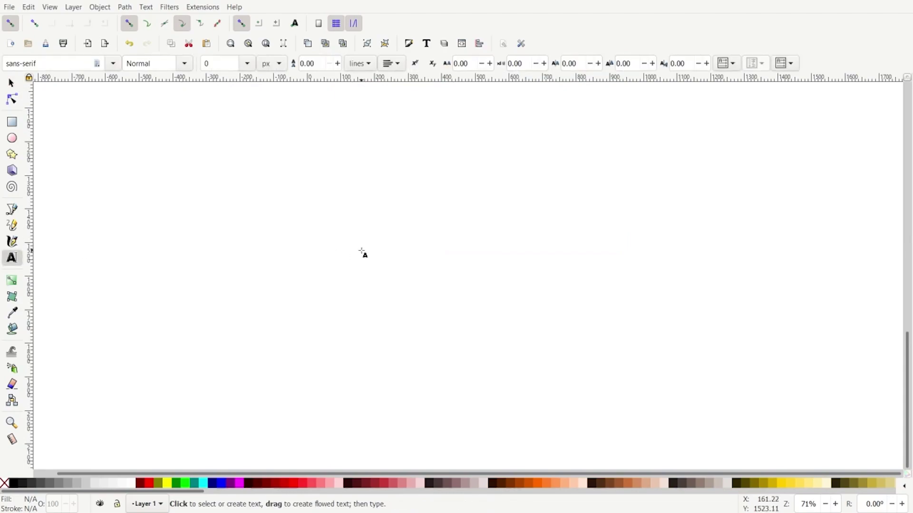
{"action": "left_click", "coordinate": [284, 235]}
{"action": "type", "text": "RETRO"}
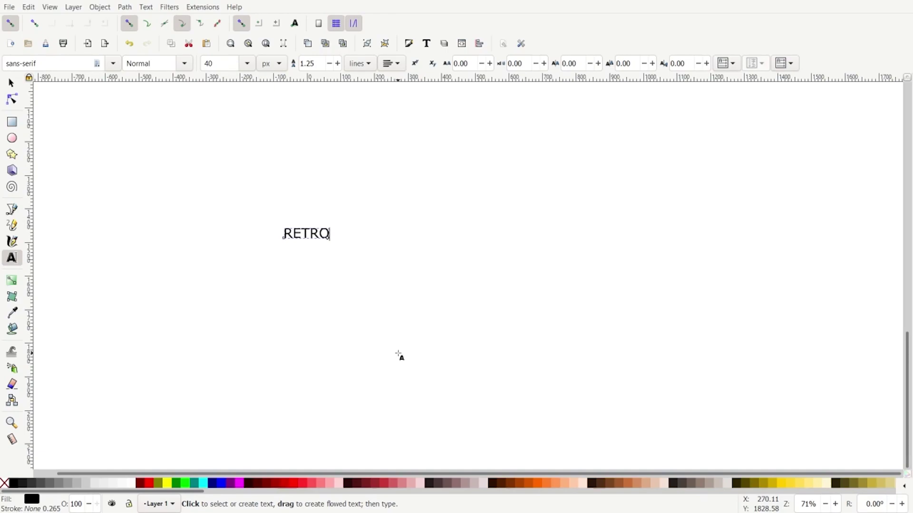
{"action": "left_click", "coordinate": [12, 84]}
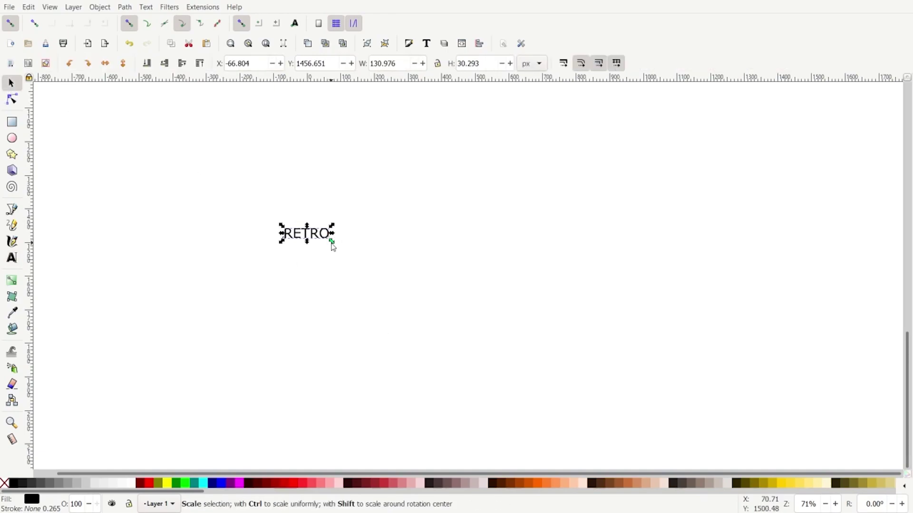
{"action": "left_click_drag", "start_coordinate": [331, 242], "coordinate": [393, 249]}
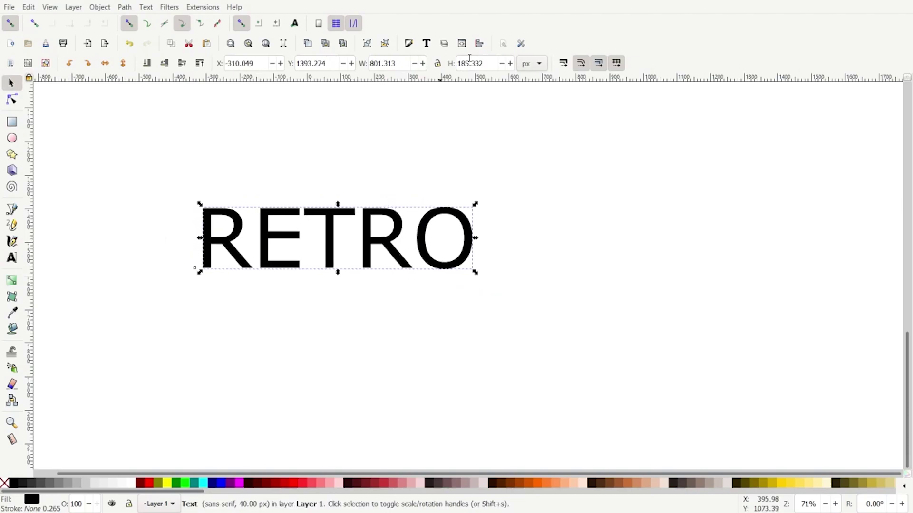
Apply the Smokum font to RETRO in the Text and Font panel, then close the panel
{"action": "left_click", "coordinate": [426, 45]}
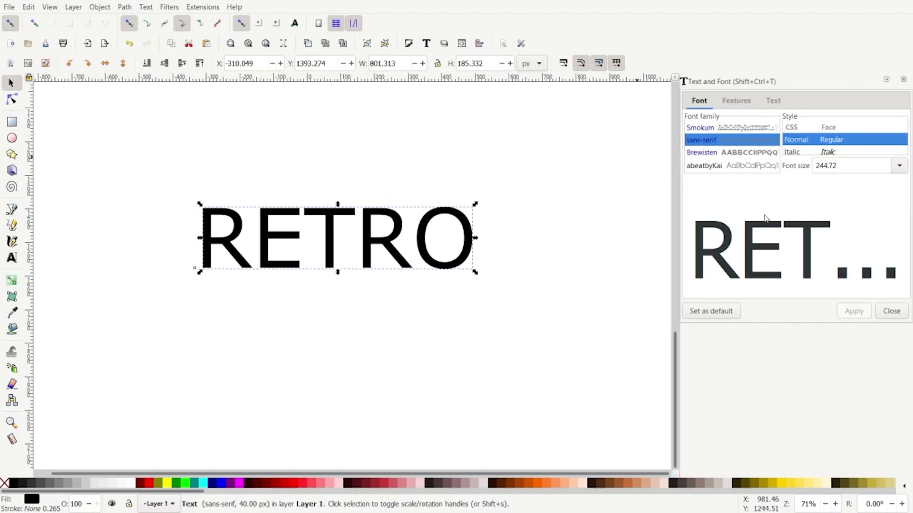
{"action": "left_click", "coordinate": [700, 129]}
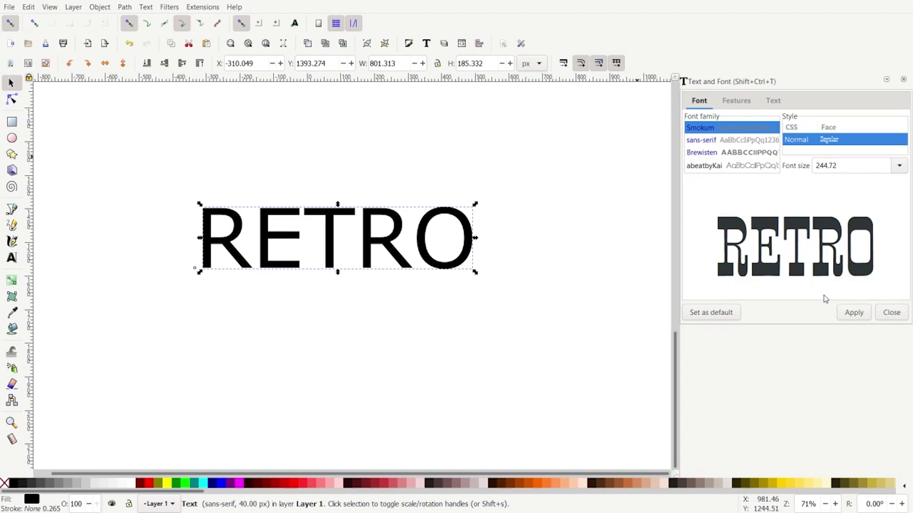
{"action": "left_click", "coordinate": [854, 313]}
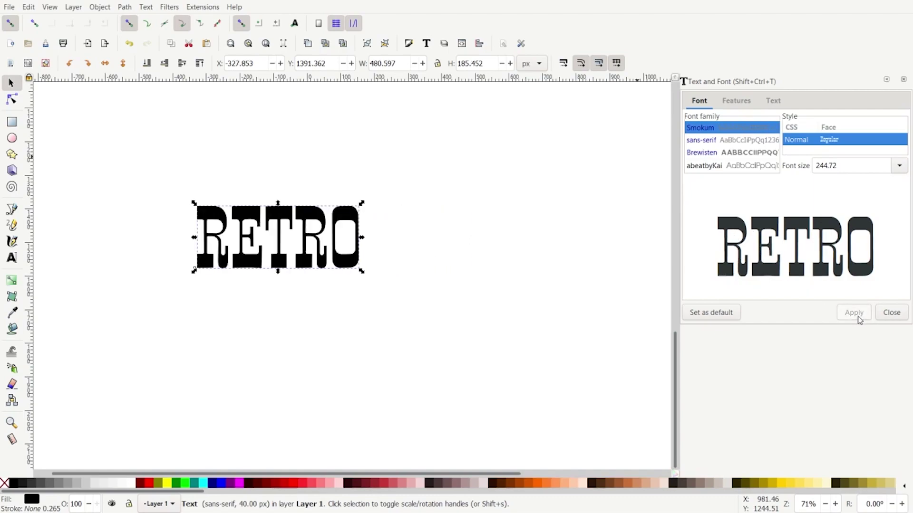
{"action": "left_click", "coordinate": [903, 82]}
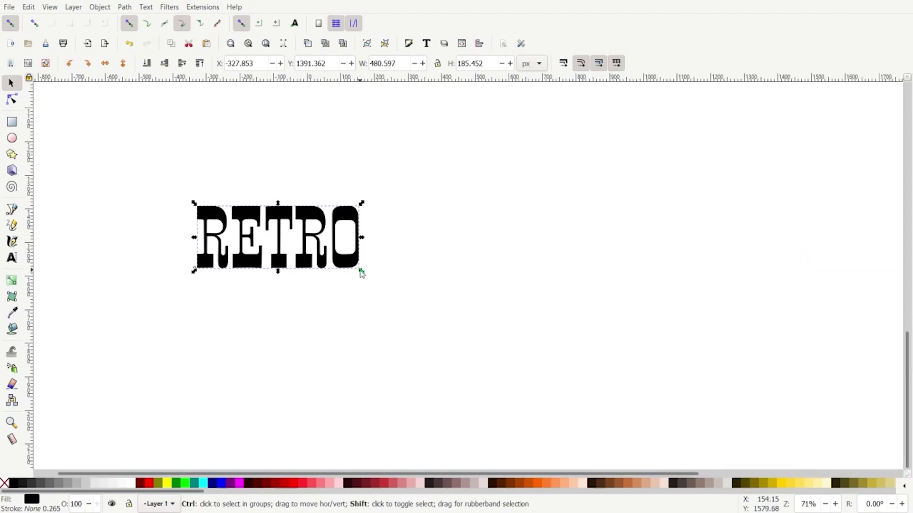
Scale RETRO to about 920 px wide and convert the text to outlines
{"action": "left_click_drag", "start_coordinate": [362, 272], "coordinate": [435, 302]}
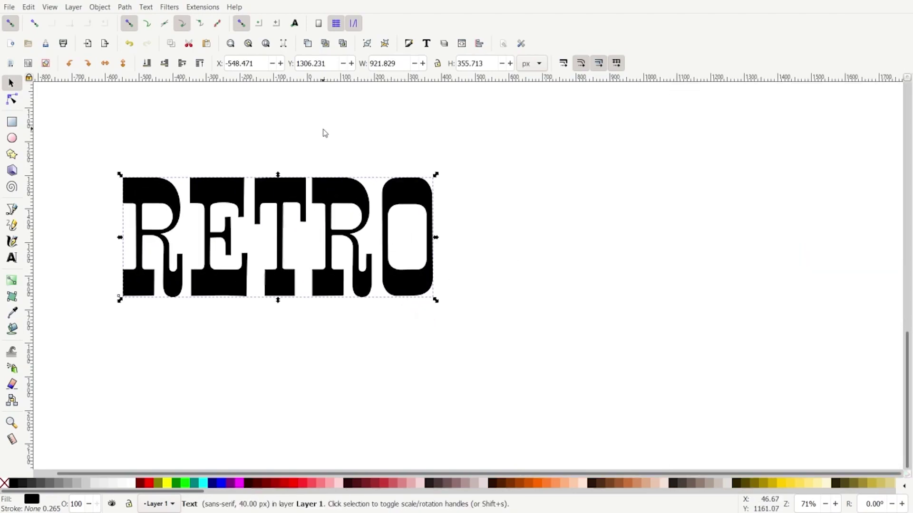
{"action": "left_click", "coordinate": [128, 8]}
{"action": "left_click", "coordinate": [143, 20]}
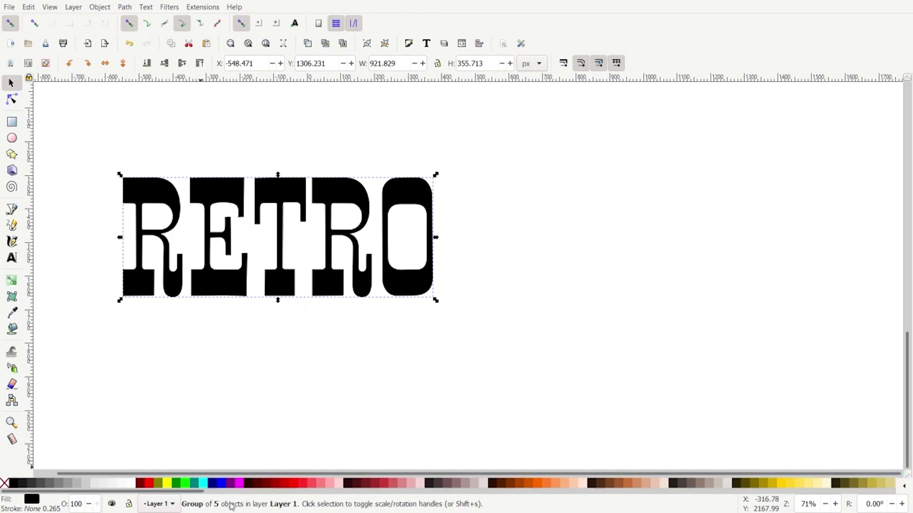
Ungroup the letters, union them into one path, and move it up and right
{"action": "left_click", "coordinate": [387, 45]}
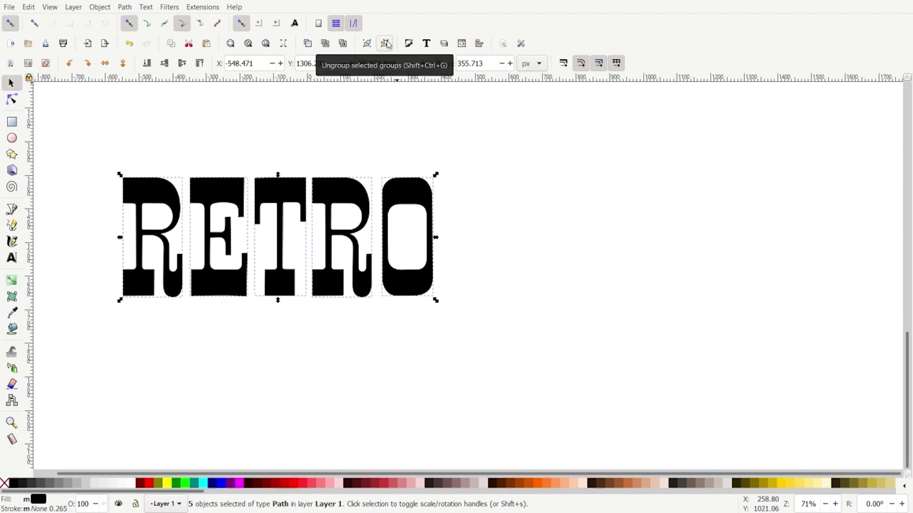
{"action": "left_click", "coordinate": [124, 7]}
{"action": "left_click", "coordinate": [133, 63]}
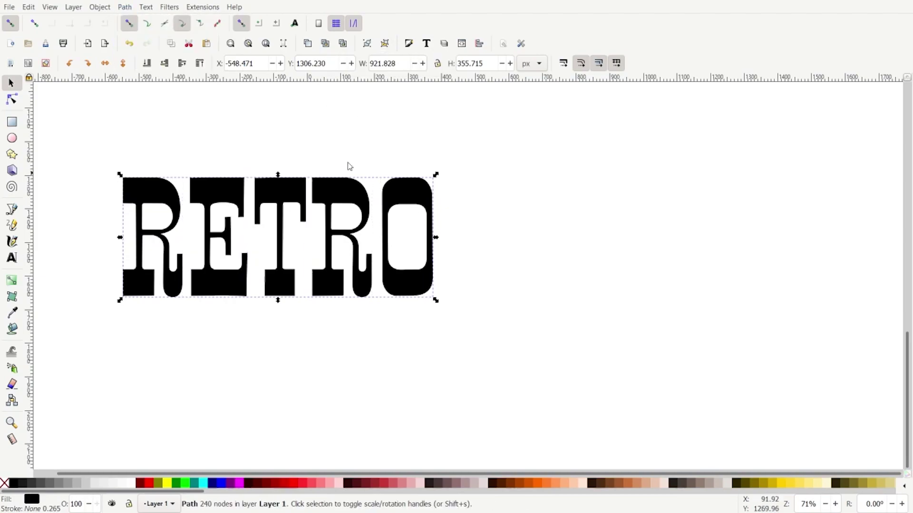
{"action": "left_click_drag", "start_coordinate": [212, 184], "coordinate": [274, 178]}
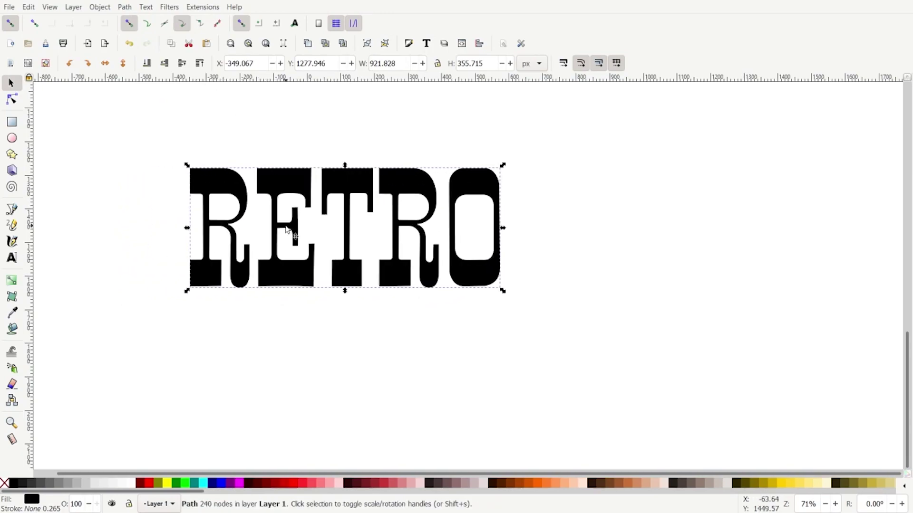
Switch to the Node tool and zoom in to 141% on the RETRO path
{"action": "left_click", "coordinate": [12, 100]}
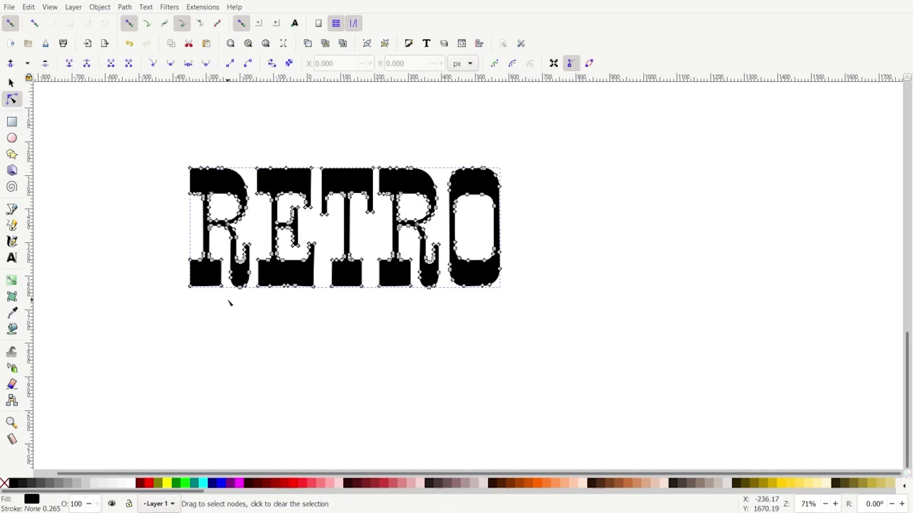
{"action": "scroll", "coordinate": [230, 303], "scroll_direction": "up", "scroll_amount": 1}
{"action": "scroll", "coordinate": [230, 303], "scroll_direction": "up", "scroll_amount": 1}
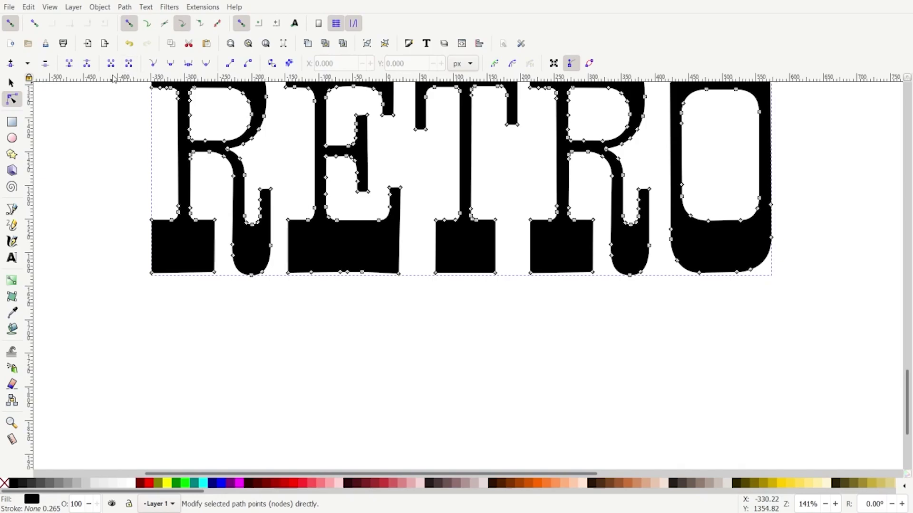
Place a horizontal guide below the word and drag the R's left foot down to it
{"action": "left_click_drag", "start_coordinate": [113, 80], "coordinate": [309, 423]}
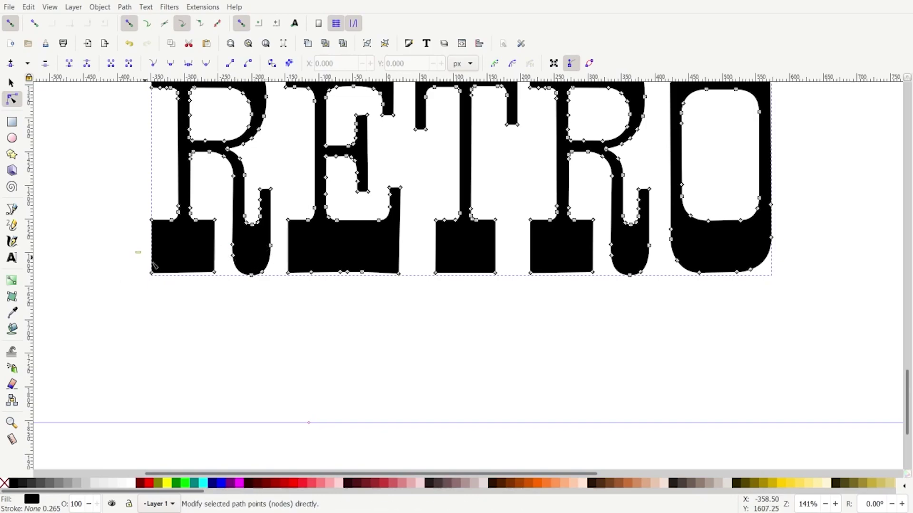
{"action": "left_click_drag", "start_coordinate": [155, 265], "coordinate": [224, 285]}
{"action": "left_click_drag", "start_coordinate": [124, 255], "coordinate": [232, 424]}
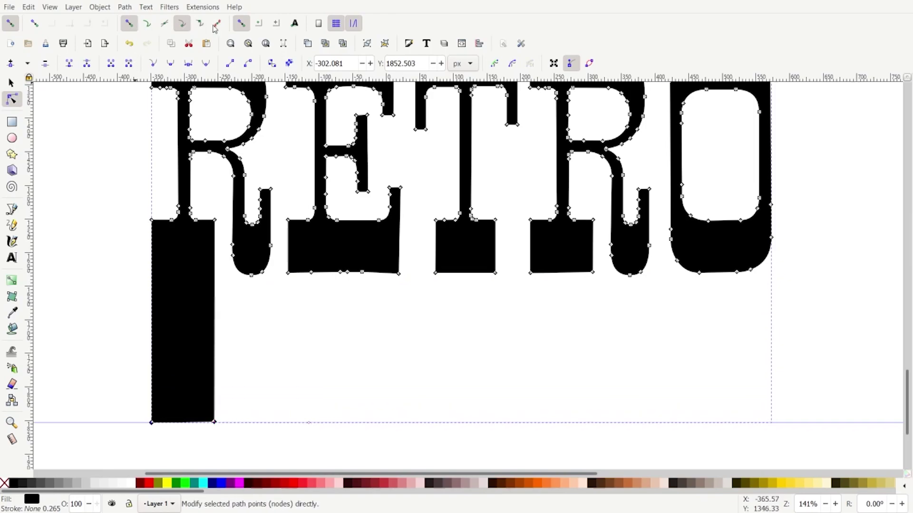
Enable Snap other points and Snap to guides
{"action": "left_click", "coordinate": [147, 23]}
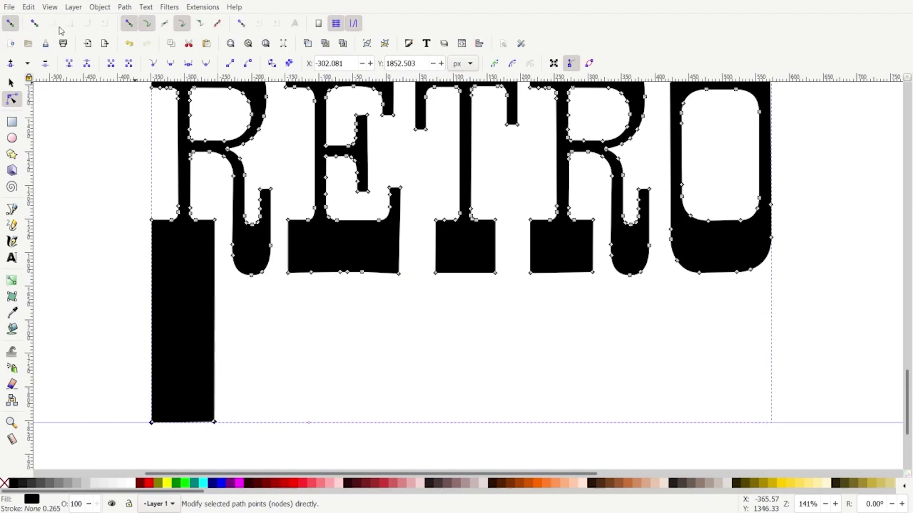
{"action": "left_click", "coordinate": [242, 25]}
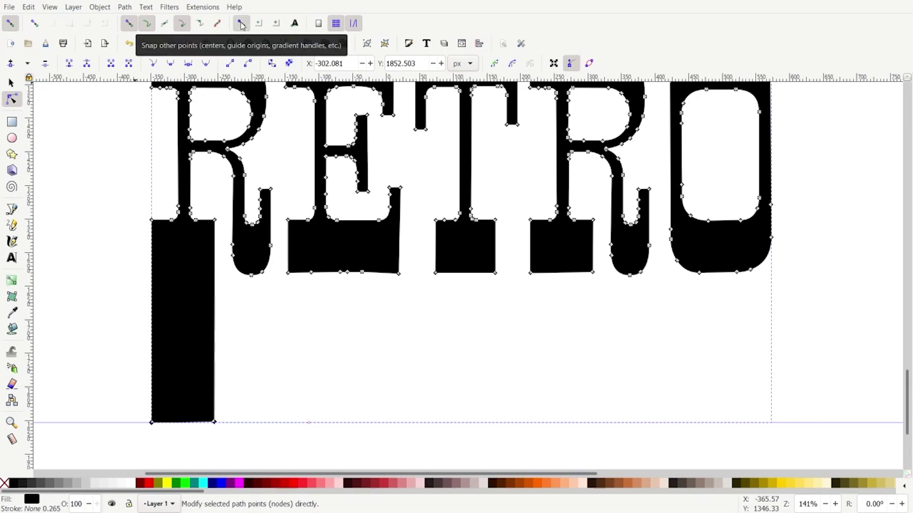
{"action": "left_click", "coordinate": [355, 29]}
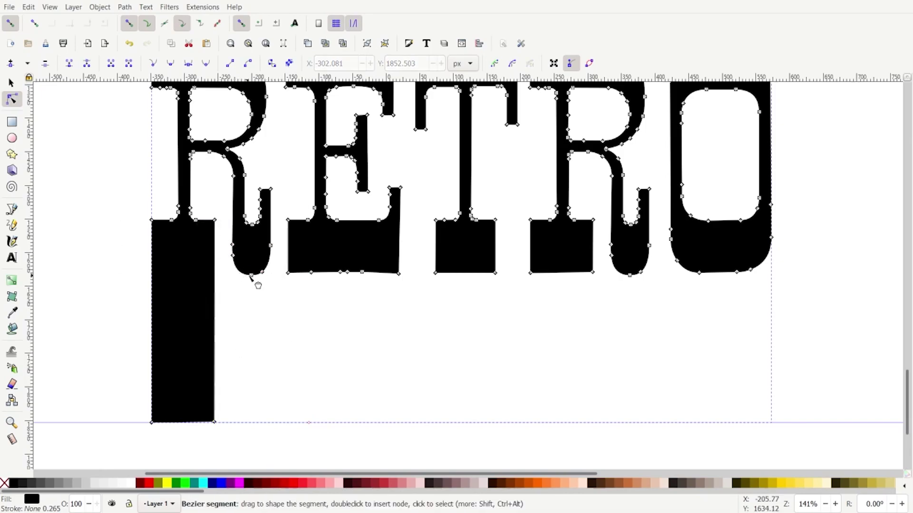
Drag the first R's leg and the E, T and second R bottoms down to the guide
{"action": "left_click_drag", "start_coordinate": [225, 231], "coordinate": [249, 387]}
{"action": "scroll", "coordinate": [255, 444], "scroll_direction": "up", "scroll_amount": 3}
{"action": "scroll", "coordinate": [449, 316], "scroll_direction": "down", "scroll_amount": 3}
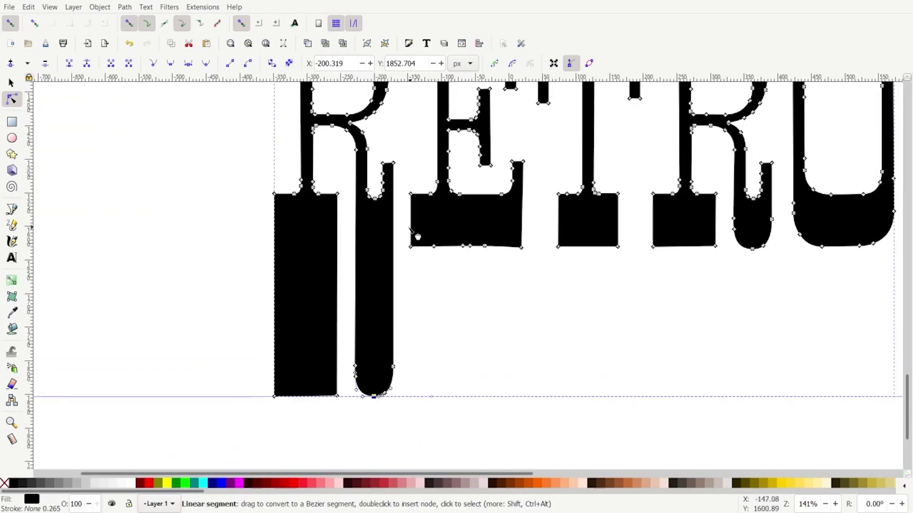
{"action": "left_click_drag", "start_coordinate": [403, 225], "coordinate": [728, 280]}
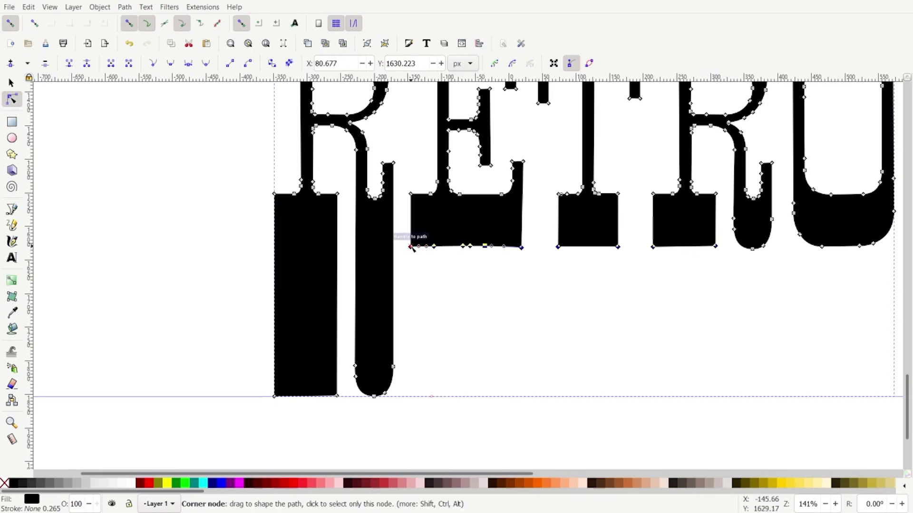
{"action": "left_click_drag", "start_coordinate": [411, 247], "coordinate": [427, 397]}
Stretch the second R's leg down to the baseline guide
{"action": "scroll", "coordinate": [423, 392], "scroll_direction": "down", "scroll_amount": 2}
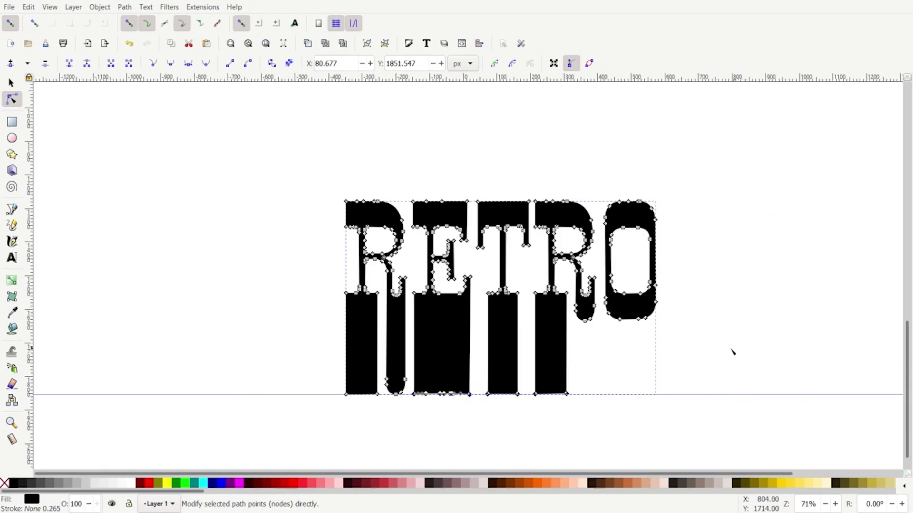
{"action": "scroll", "coordinate": [732, 351], "scroll_direction": "up", "scroll_amount": 2}
{"action": "scroll", "coordinate": [715, 349], "scroll_direction": "down", "scroll_amount": 3}
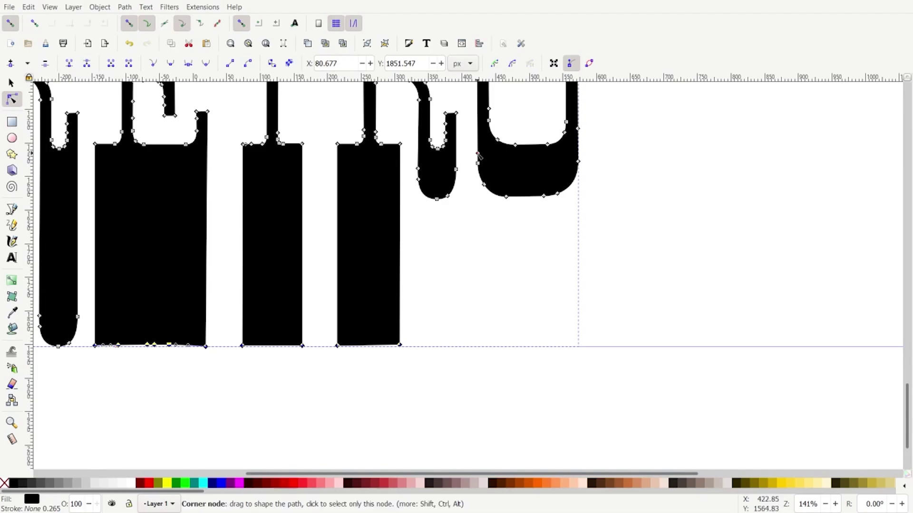
{"action": "scroll", "coordinate": [483, 157], "scroll_direction": "up", "scroll_amount": 3}
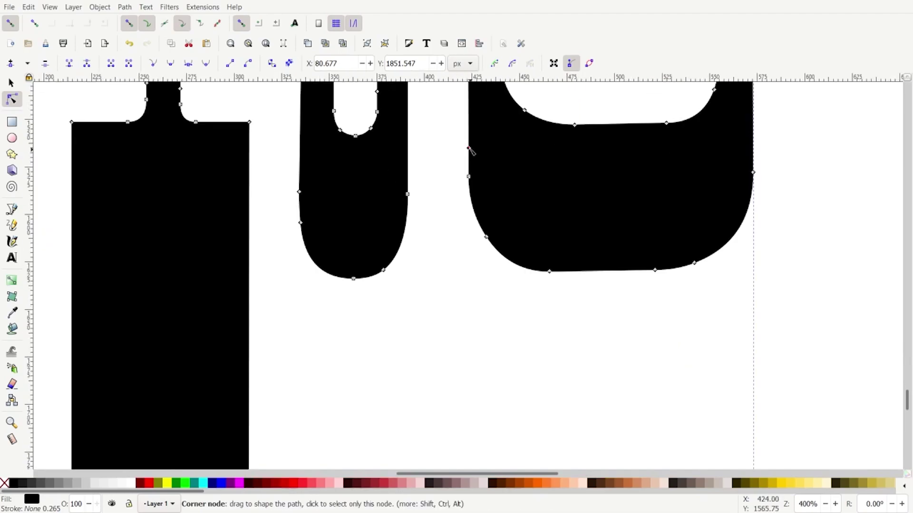
{"action": "scroll", "coordinate": [549, 304], "scroll_direction": "down", "scroll_amount": 2}
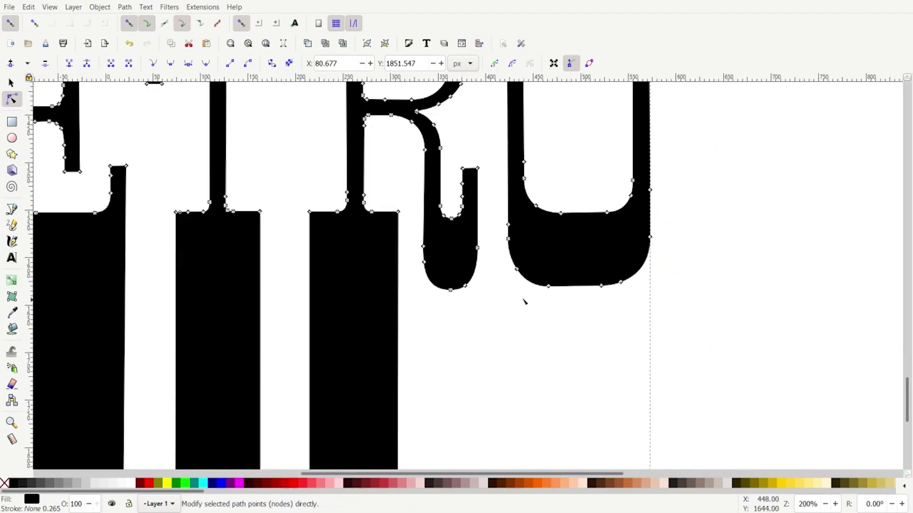
{"action": "left_click_drag", "start_coordinate": [411, 232], "coordinate": [506, 323]}
{"action": "scroll", "coordinate": [483, 233], "scroll_direction": "down", "scroll_amount": 4}
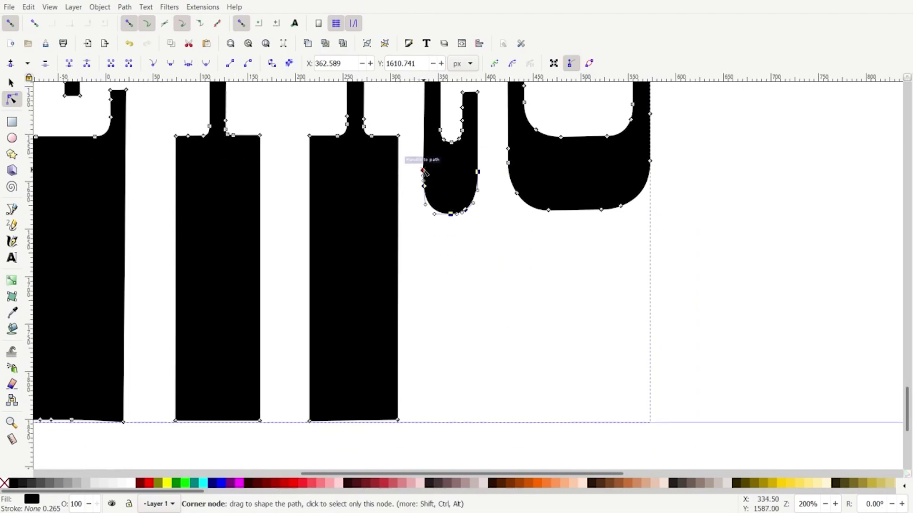
{"action": "left_click_drag", "start_coordinate": [424, 172], "coordinate": [440, 380]}
Pull the O's bottom down onto the baseline, turning snapping off for the final nudge
{"action": "left_click_drag", "start_coordinate": [494, 141], "coordinate": [675, 235]}
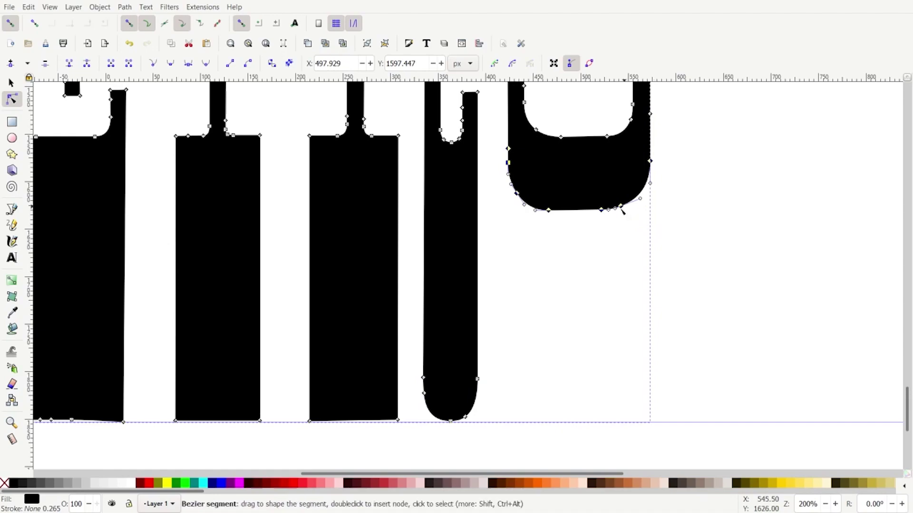
{"action": "left_click_drag", "start_coordinate": [624, 207], "coordinate": [628, 396]}
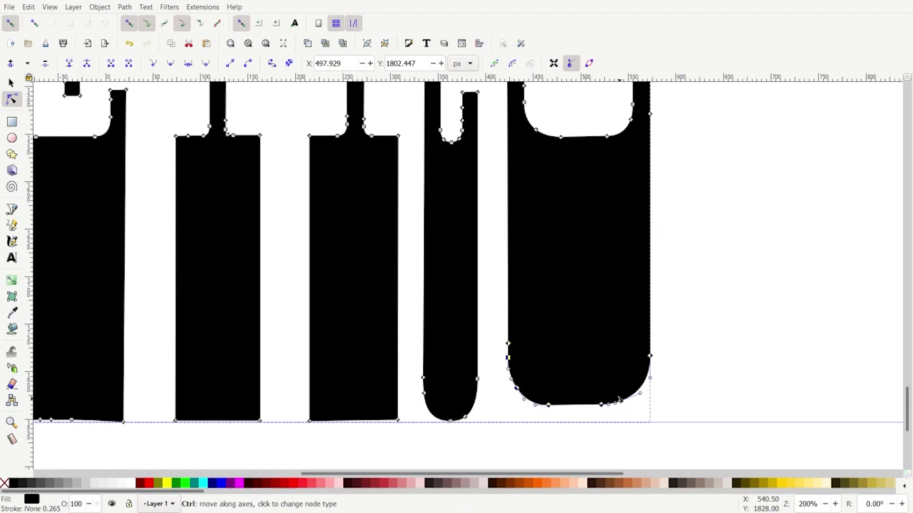
{"action": "left_click", "coordinate": [243, 24]}
{"action": "left_click", "coordinate": [128, 27]}
{"action": "scroll", "coordinate": [594, 424], "scroll_direction": "down", "scroll_amount": 3}
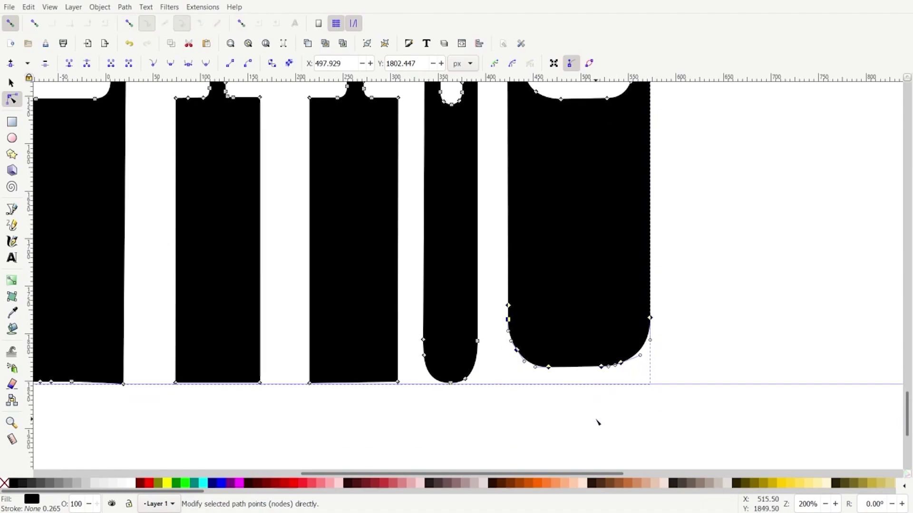
{"action": "left_click_drag", "start_coordinate": [549, 349], "coordinate": [551, 366]}
Delete the horizontal guide and deselect the lettering
{"action": "scroll", "coordinate": [550, 365], "scroll_direction": "down", "scroll_amount": 4}
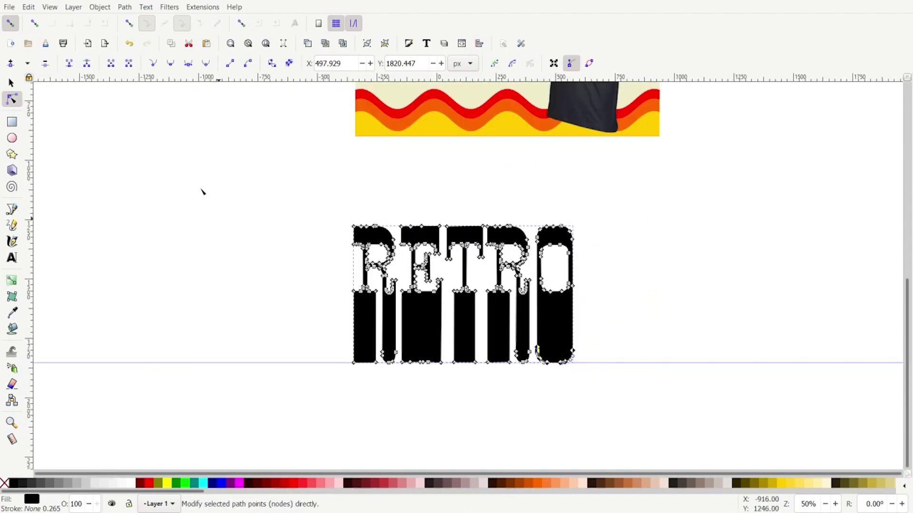
{"action": "left_click", "coordinate": [11, 83]}
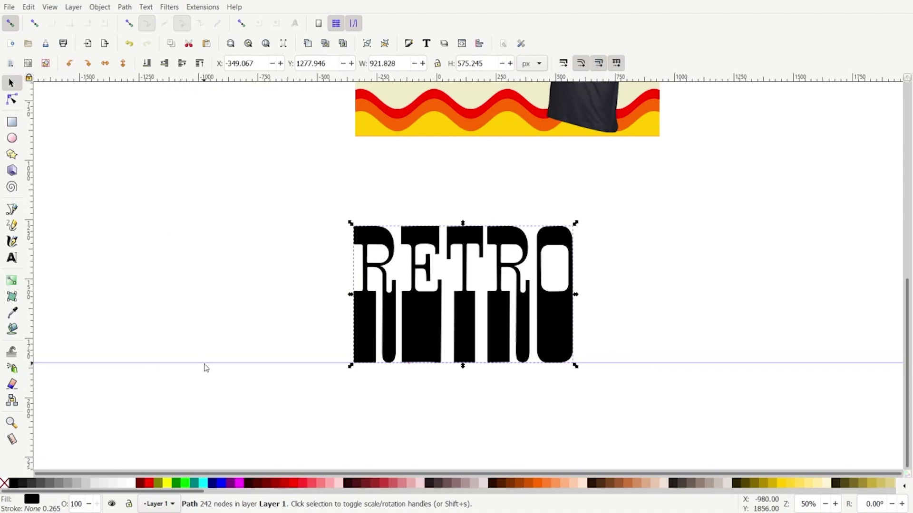
{"action": "key", "text": "Delete"}
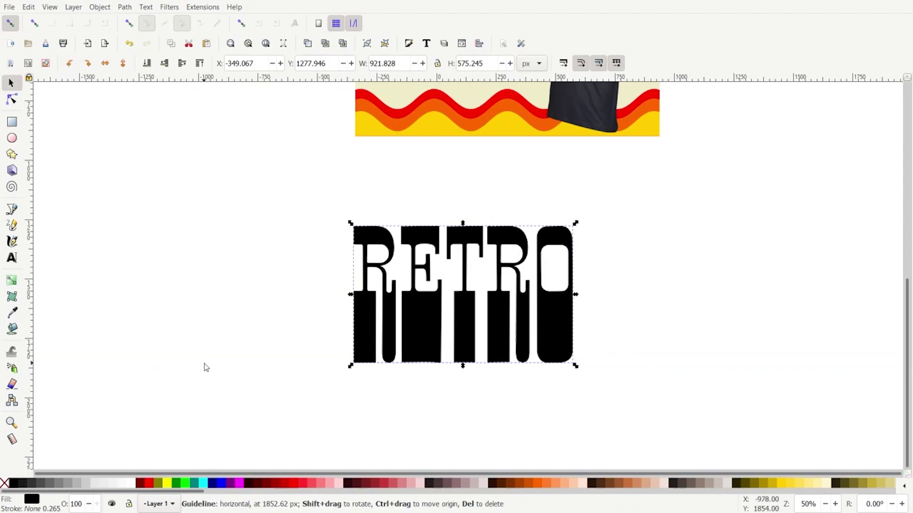
{"action": "left_click", "coordinate": [493, 407]}
{"action": "scroll", "coordinate": [507, 408], "scroll_direction": "down", "scroll_amount": 1}
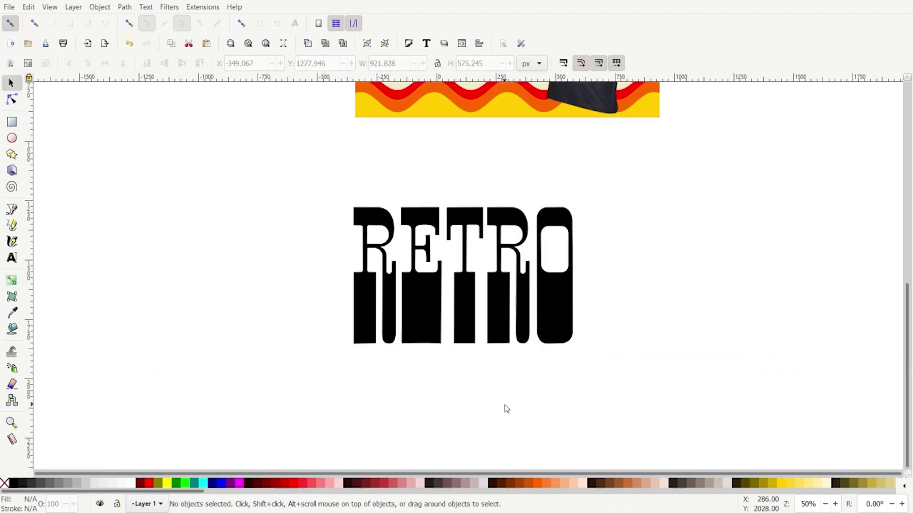
Draw a red bar across RETRO's lower part, then move and resize it to 1360 × 110 px
{"action": "left_click", "coordinate": [12, 123]}
{"action": "left_click_drag", "start_coordinate": [311, 299], "coordinate": [632, 328]}
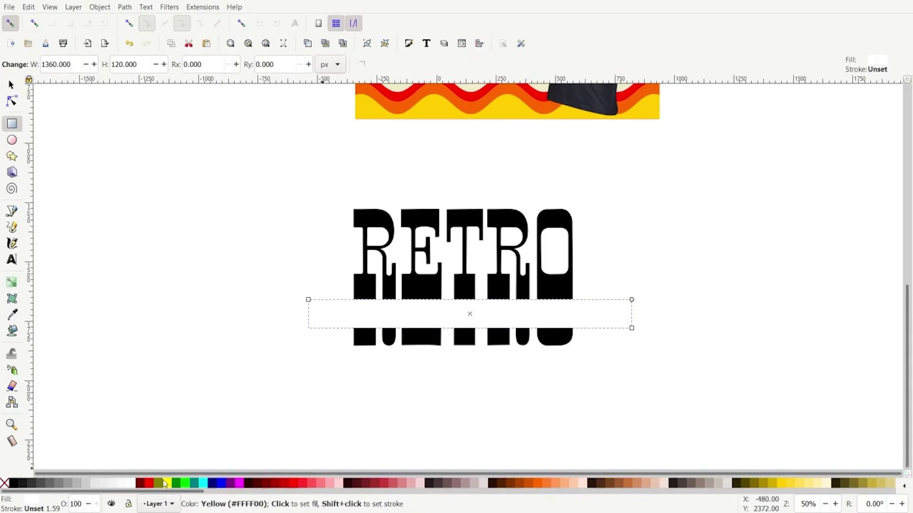
{"action": "left_click", "coordinate": [149, 483]}
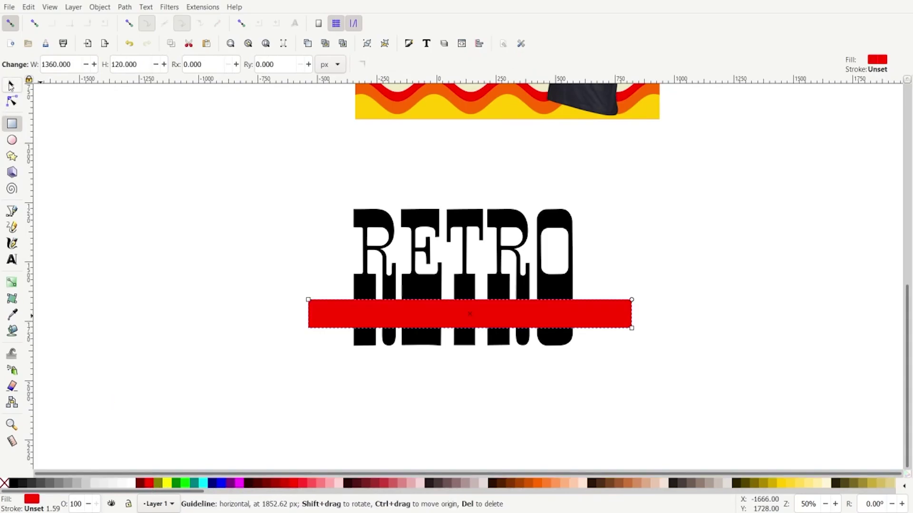
{"action": "left_click", "coordinate": [11, 85]}
{"action": "scroll", "coordinate": [567, 319], "scroll_direction": "up", "scroll_amount": 2, "text": "ctrl"}
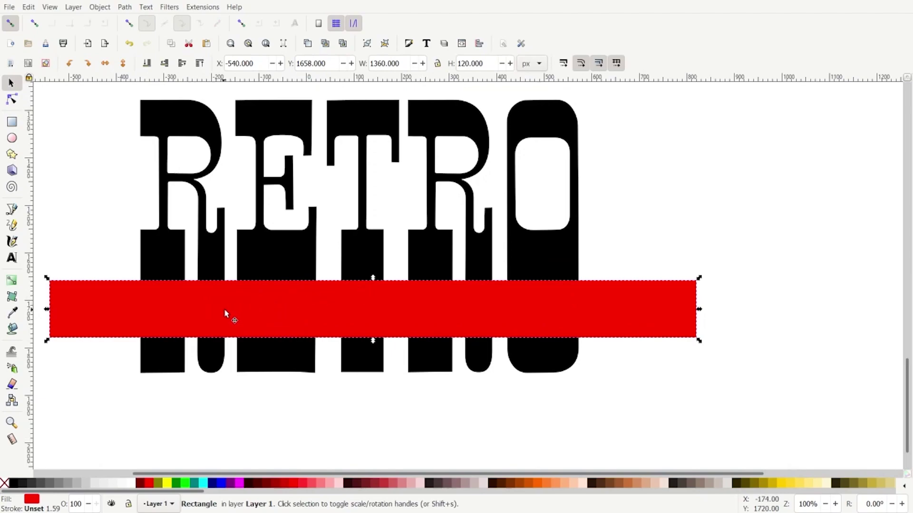
{"action": "left_click_drag", "start_coordinate": [223, 309], "coordinate": [228, 288]}
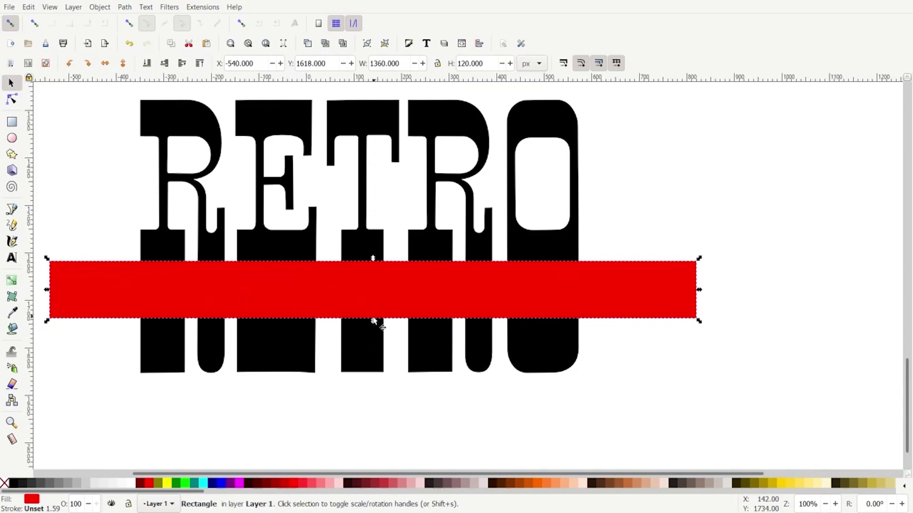
{"action": "left_click_drag", "start_coordinate": [373, 321], "coordinate": [331, 298]}
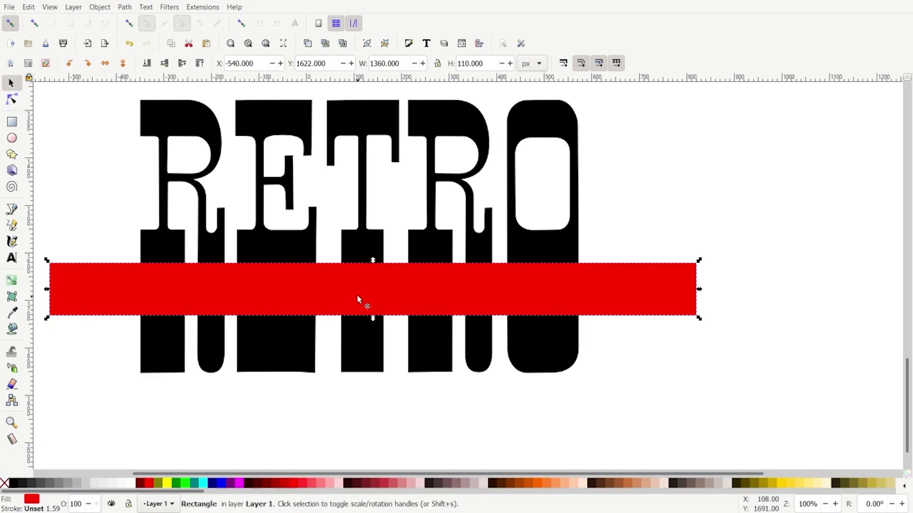
{"action": "scroll", "coordinate": [684, 347], "scroll_direction": "down", "scroll_amount": 2}
{"action": "scroll", "coordinate": [559, 372], "scroll_direction": "down", "scroll_amount": 1, "text": "ctrl"}
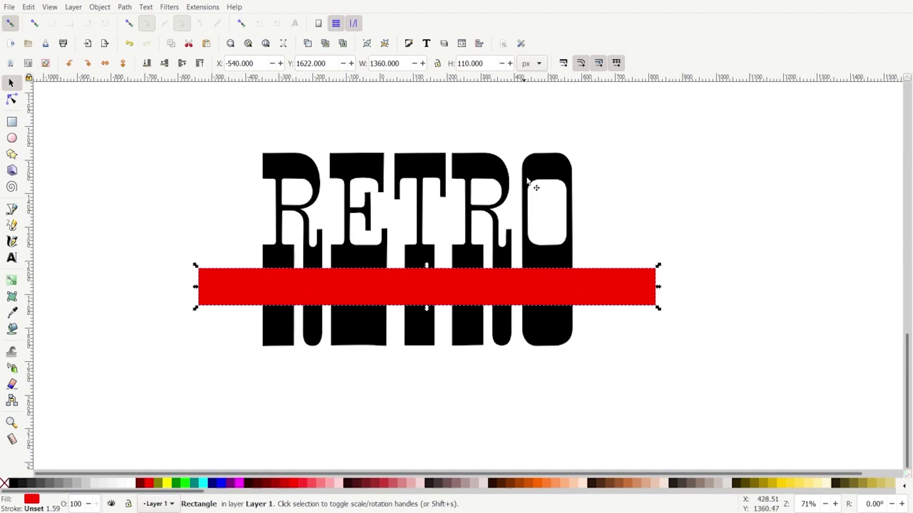
Raise the RETRO lettering above the red bar and fill it lime green
{"action": "left_click", "coordinate": [272, 172]}
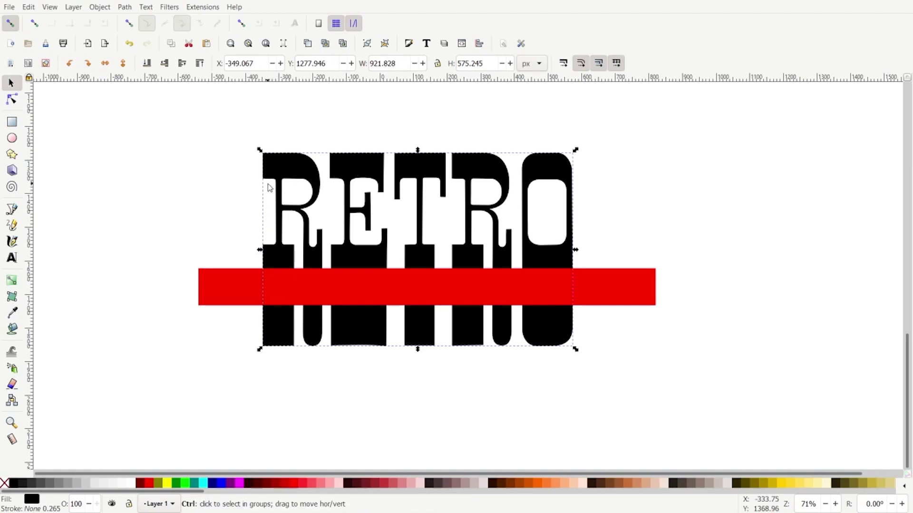
{"action": "key", "text": "Home"}
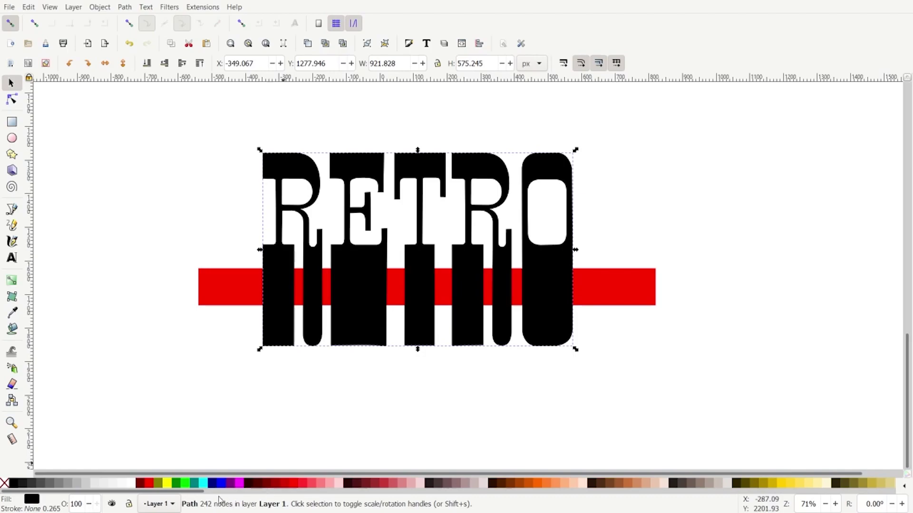
{"action": "left_click", "coordinate": [185, 484]}
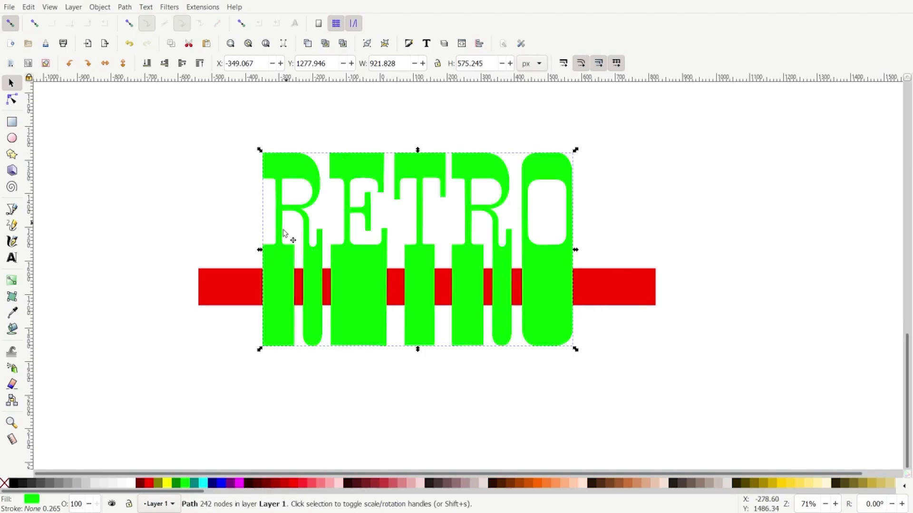
Intersect the red bar with the lettering, check the result, then select both shapes
{"action": "left_click", "coordinate": [222, 295], "text": "shift"}
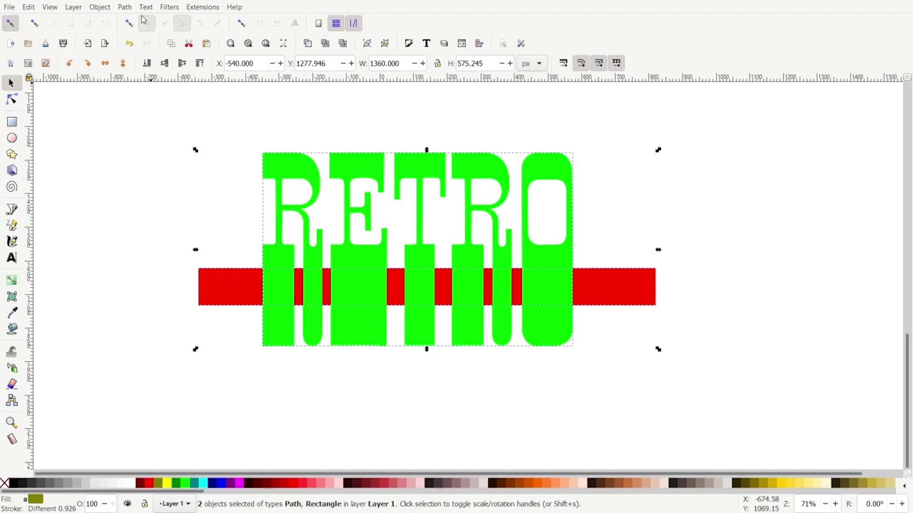
{"action": "left_click", "coordinate": [124, 6]}
{"action": "left_click", "coordinate": [142, 86]}
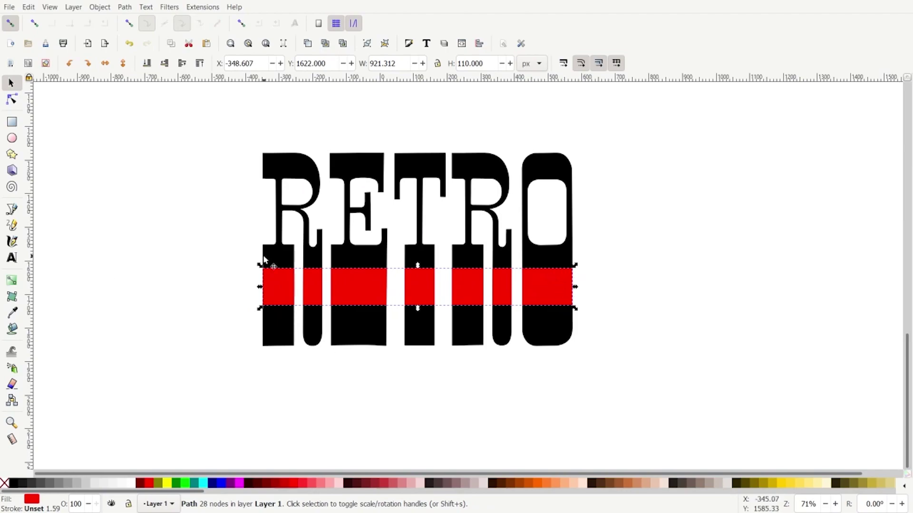
{"action": "left_click_drag", "start_coordinate": [281, 285], "coordinate": [538, 381]}
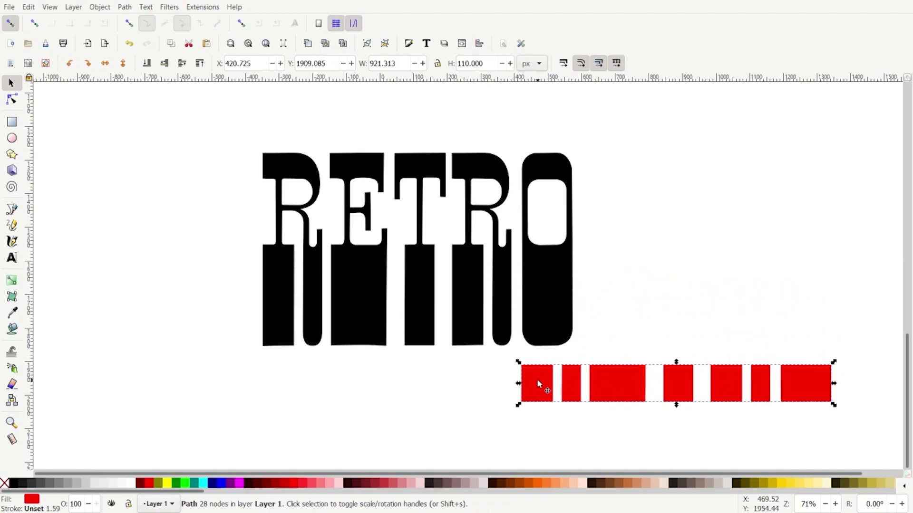
{"action": "key", "text": "ctrl+z"}
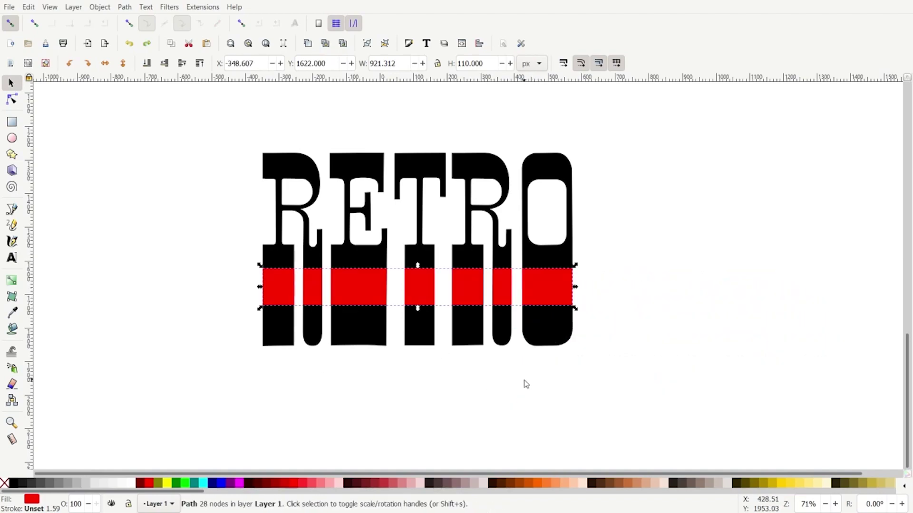
{"action": "left_click_drag", "start_coordinate": [191, 116], "coordinate": [657, 379]}
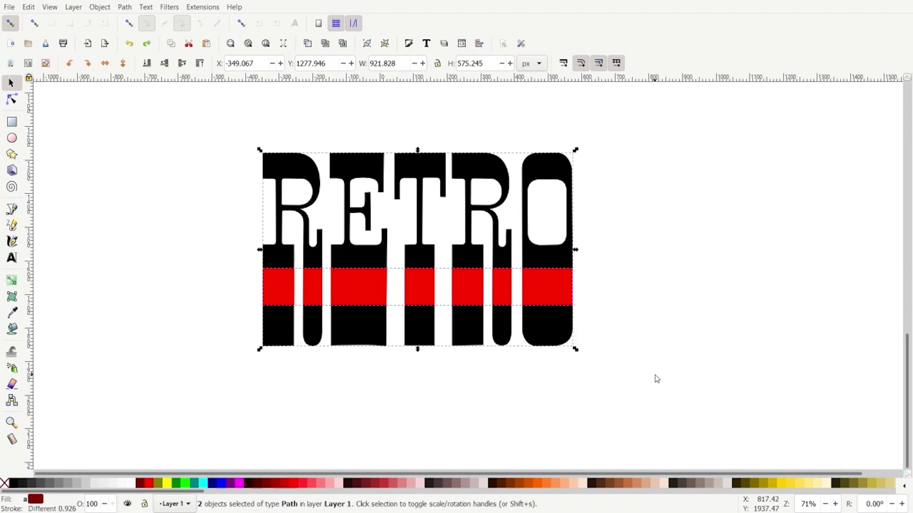
Divide the lettering into separate pieces along the band edges
{"action": "left_click", "coordinate": [127, 11]}
{"action": "left_click", "coordinate": [160, 115]}
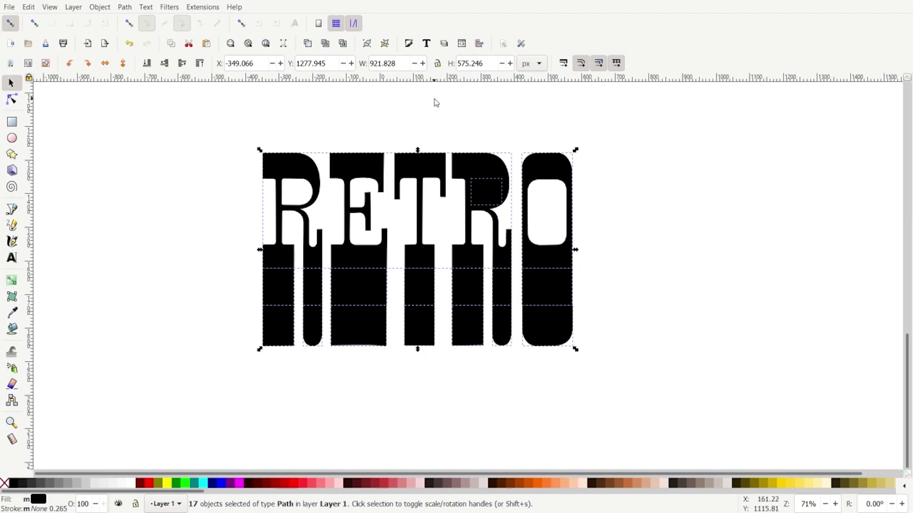
{"action": "left_click", "coordinate": [455, 116]}
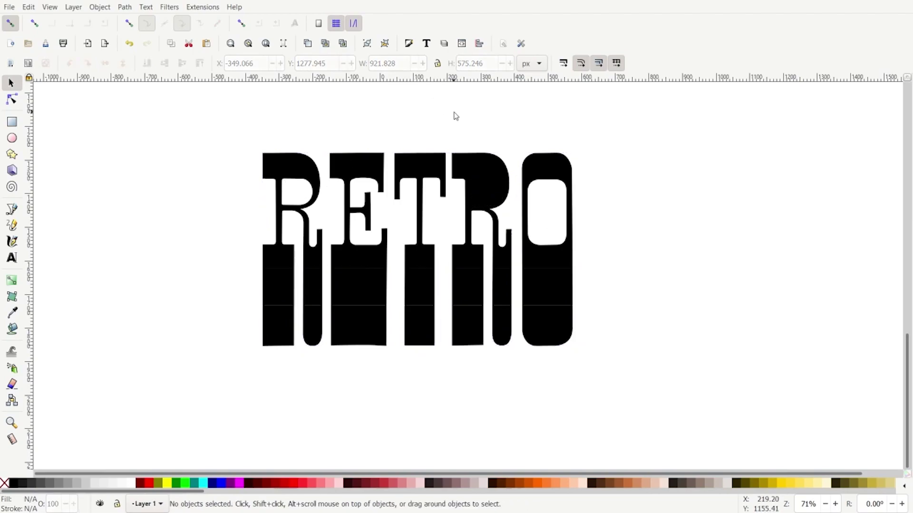
{"action": "left_click", "coordinate": [486, 185]}
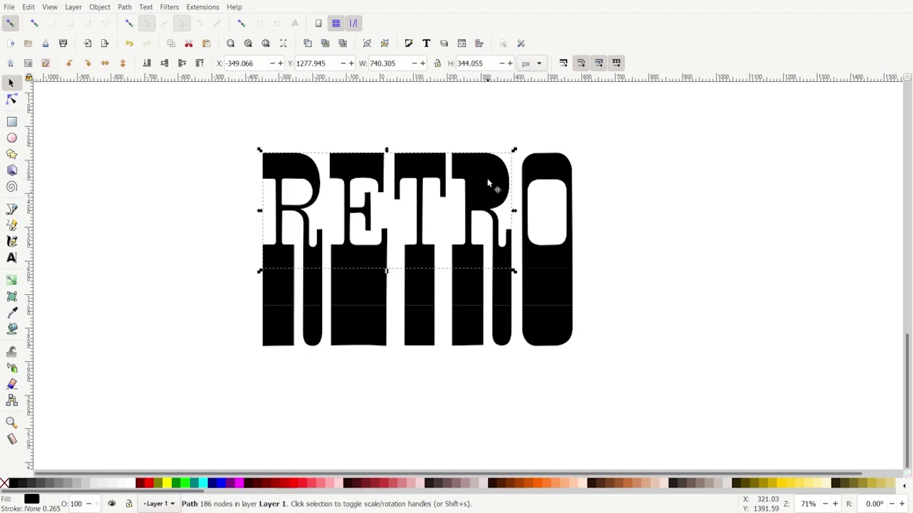
{"action": "left_click", "coordinate": [457, 112]}
Cut the filled R bowl out of the upper letters with Difference to reopen the hole
{"action": "left_click_drag", "start_coordinate": [438, 107], "coordinate": [520, 232]}
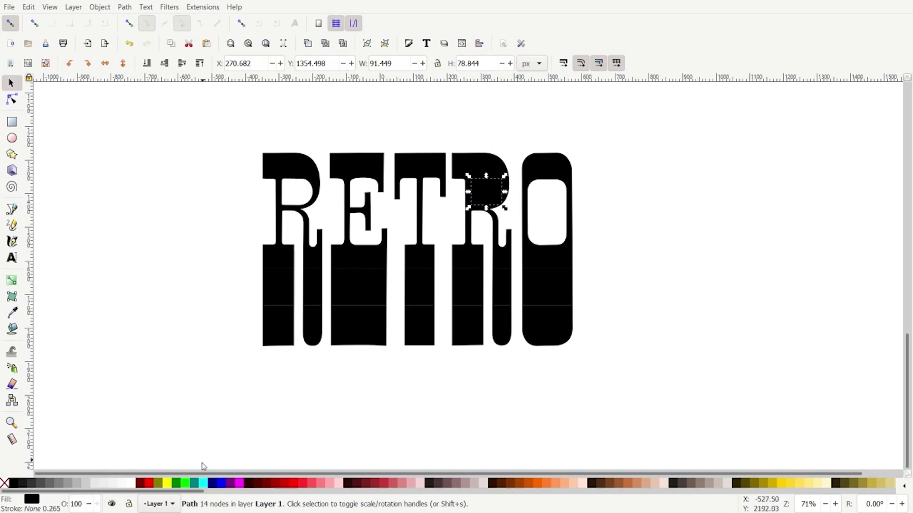
{"action": "left_click", "coordinate": [185, 484]}
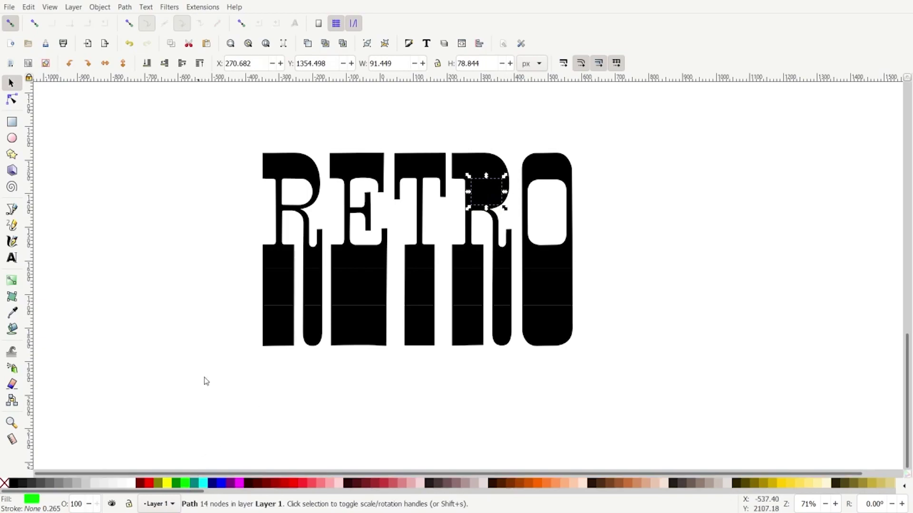
{"action": "left_click", "coordinate": [203, 63]}
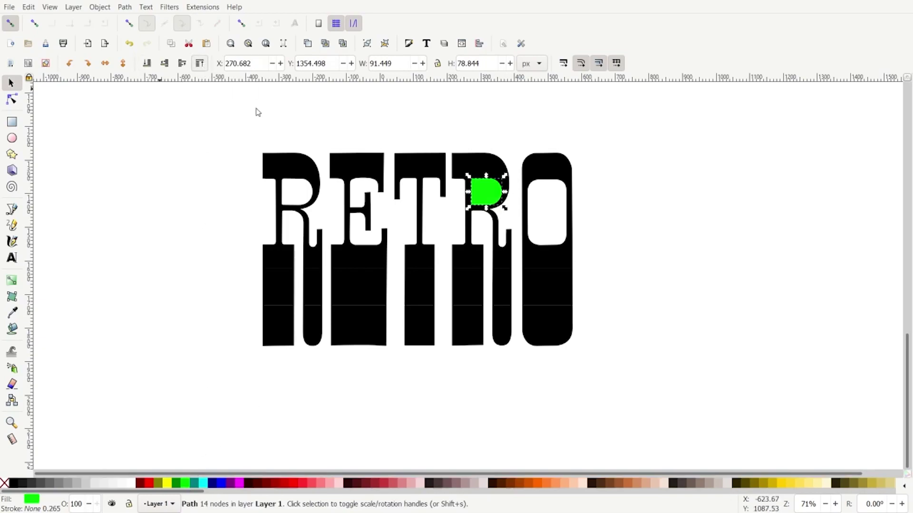
{"action": "left_click", "coordinate": [477, 161], "text": "shift"}
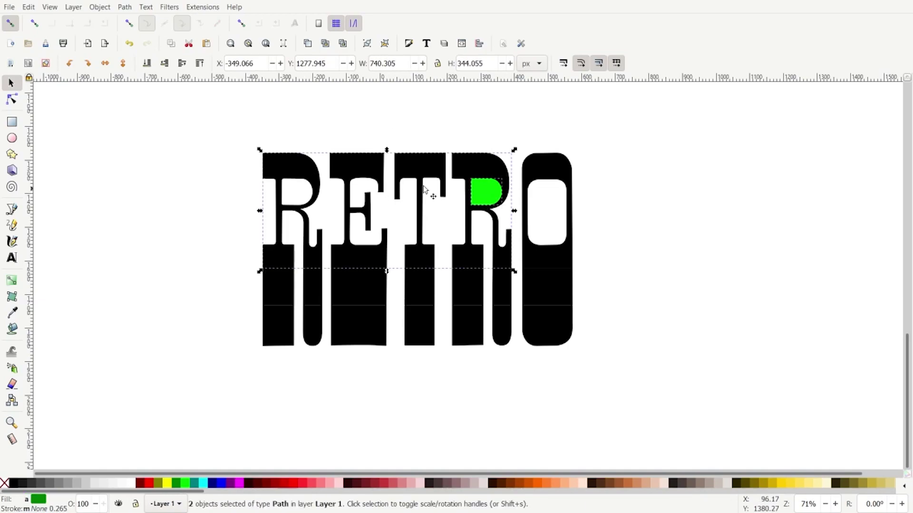
{"action": "left_click", "coordinate": [124, 7]}
{"action": "left_click", "coordinate": [145, 74]}
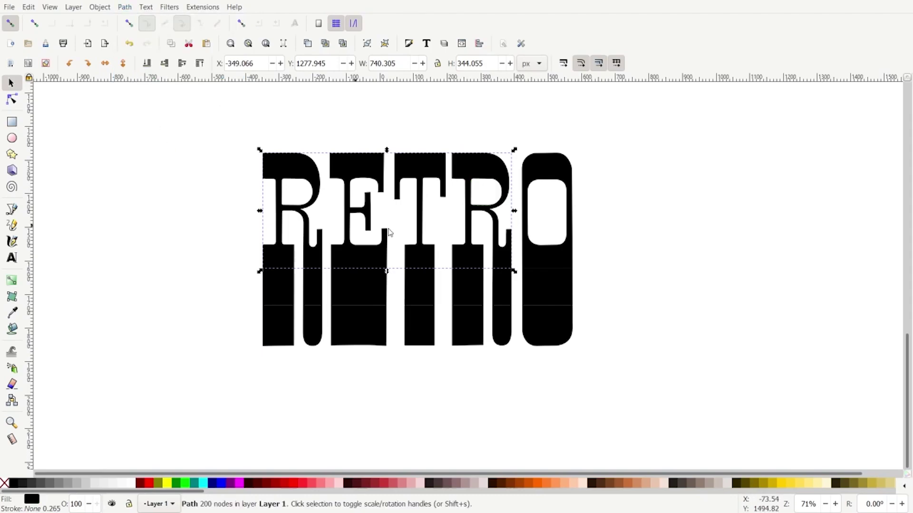
{"action": "left_click", "coordinate": [159, 265]}
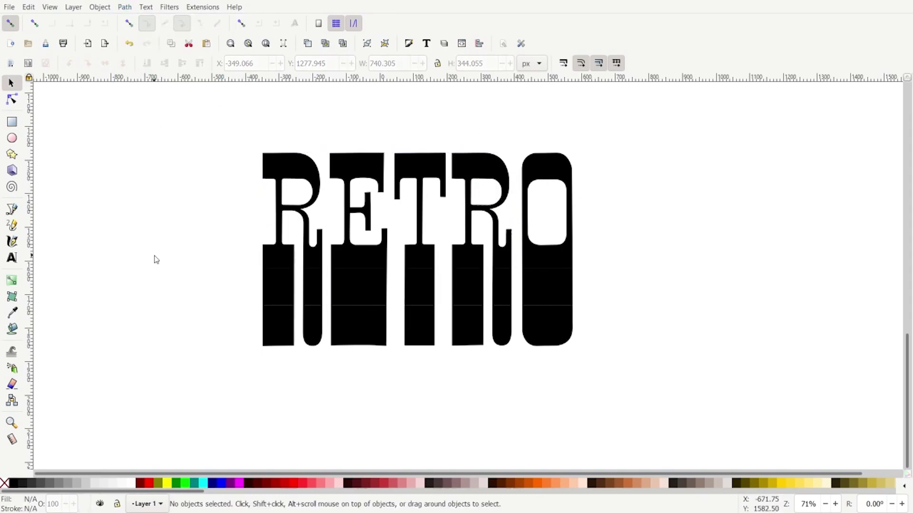
Fill the seven middle-band pieces orange and the upper letter parts red
{"action": "left_click_drag", "start_coordinate": [214, 255], "coordinate": [651, 315]}
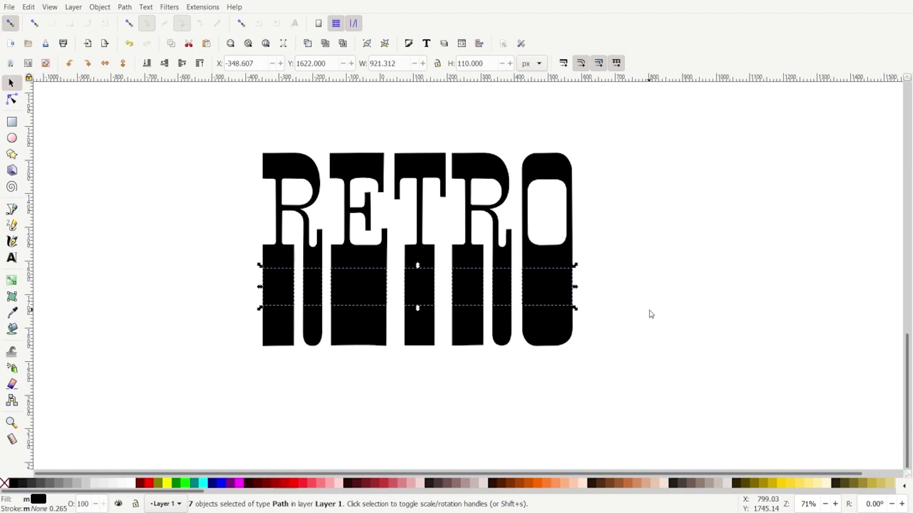
{"action": "left_click", "coordinate": [541, 484]}
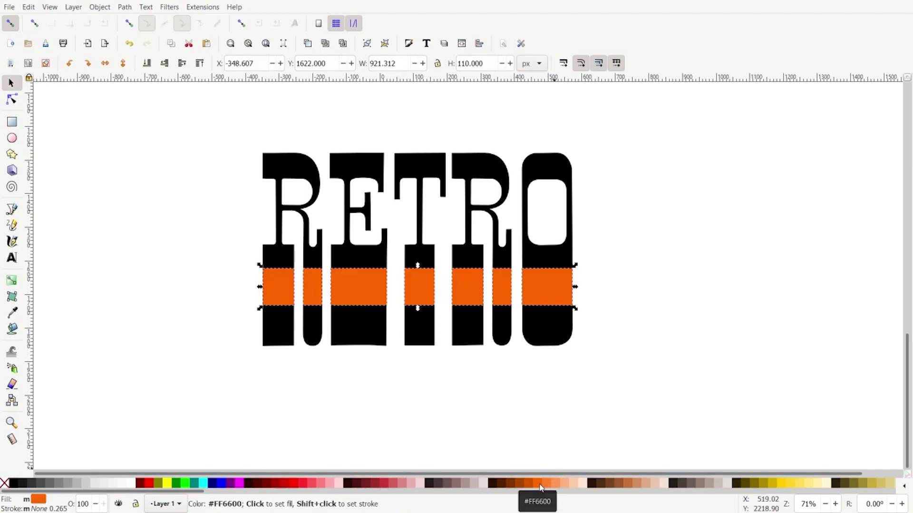
{"action": "left_click_drag", "start_coordinate": [188, 137], "coordinate": [626, 296]}
{"action": "left_click", "coordinate": [153, 484]}
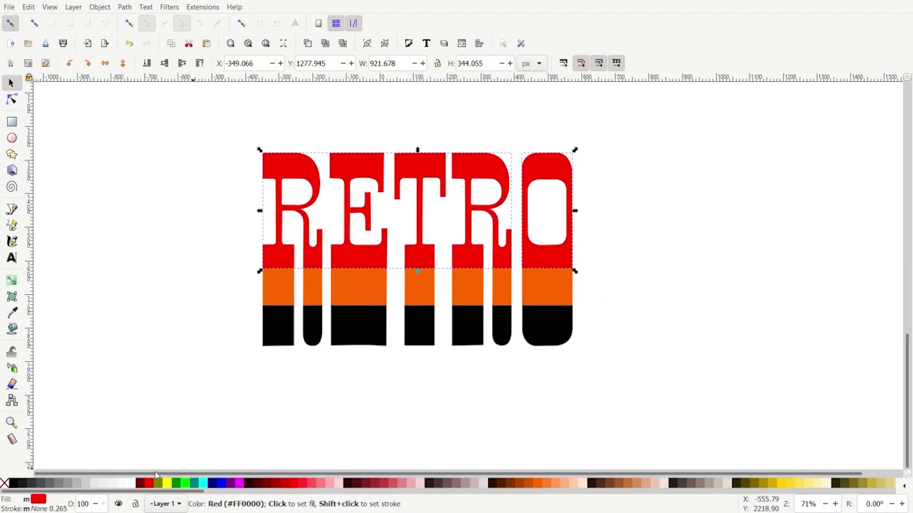
Fill the seven bottom-band pieces yellow, then deselect and compare the stripes with the reference
{"action": "left_click_drag", "start_coordinate": [218, 295], "coordinate": [654, 381]}
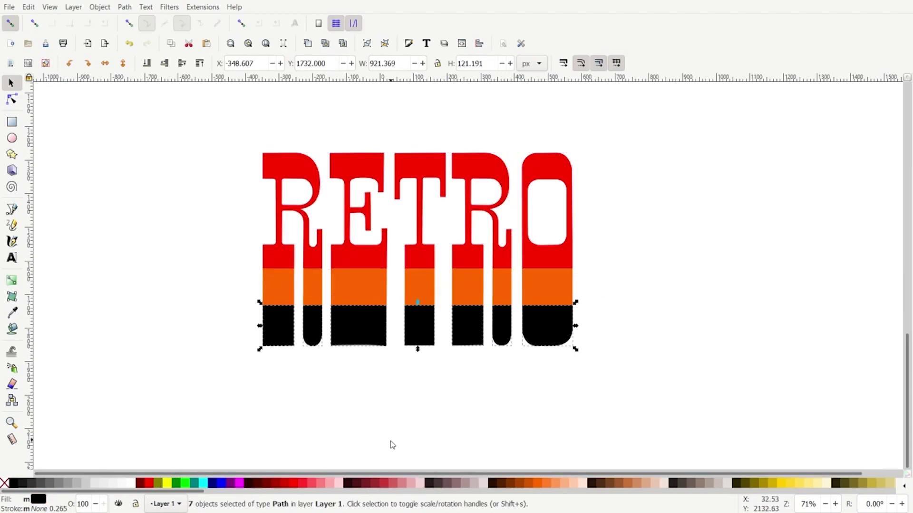
{"action": "left_click", "coordinate": [789, 483]}
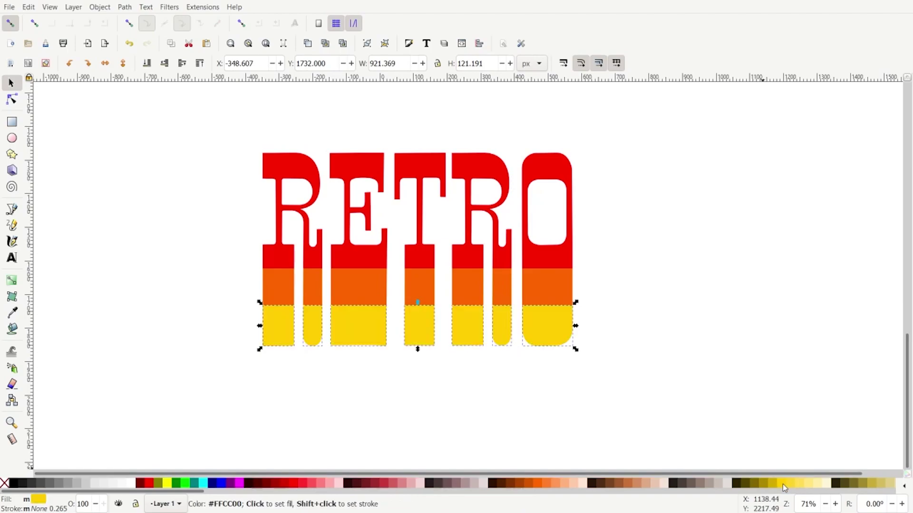
{"action": "left_click", "coordinate": [207, 350]}
{"action": "scroll", "coordinate": [268, 364], "scroll_direction": "down", "scroll_amount": 1}
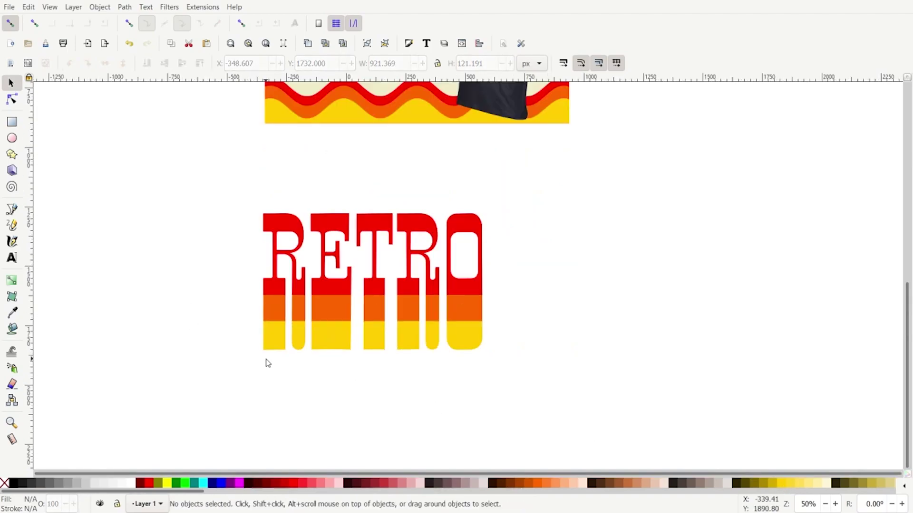
{"action": "scroll", "coordinate": [266, 363], "scroll_direction": "down", "scroll_amount": 1}
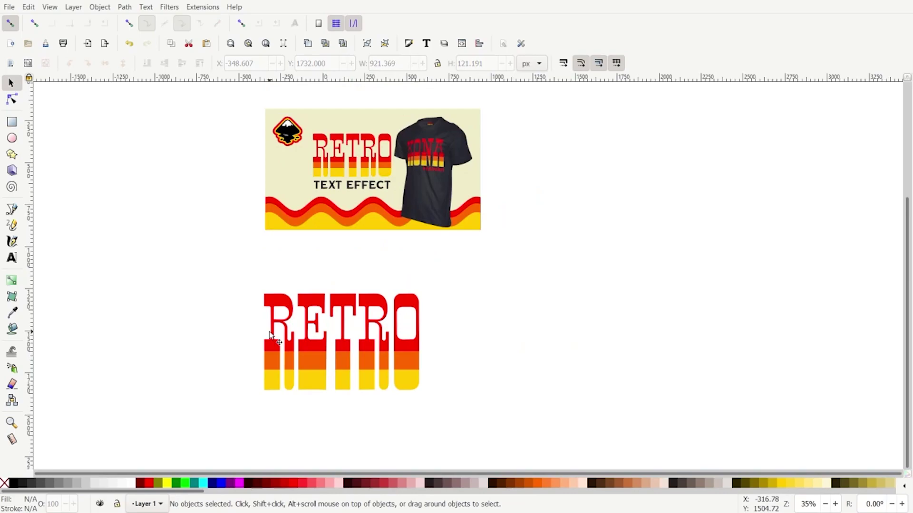
{"action": "scroll", "coordinate": [236, 350], "scroll_direction": "up", "scroll_amount": 1}
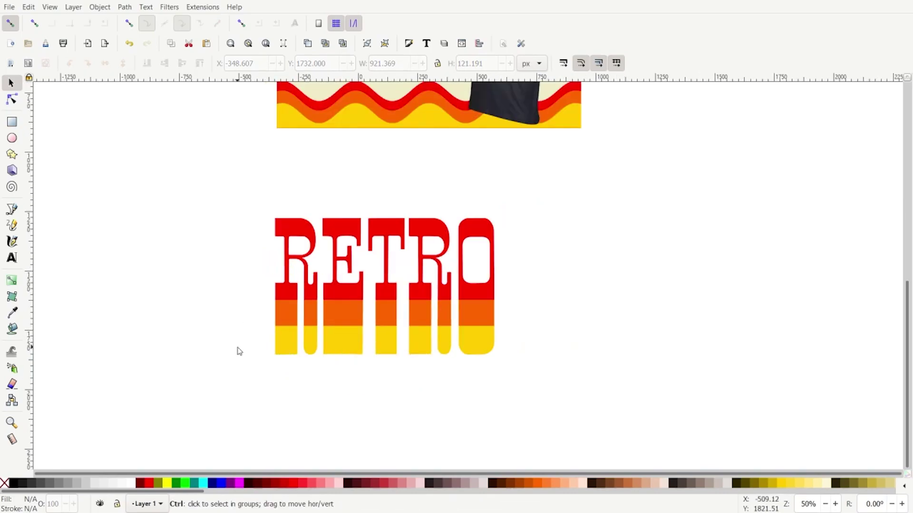
{"action": "scroll", "coordinate": [340, 388], "scroll_direction": "up", "scroll_amount": 1}
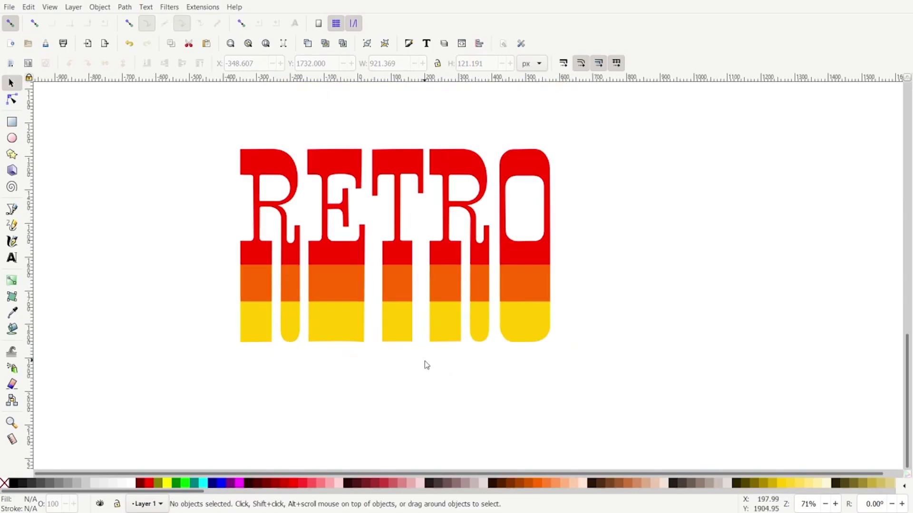